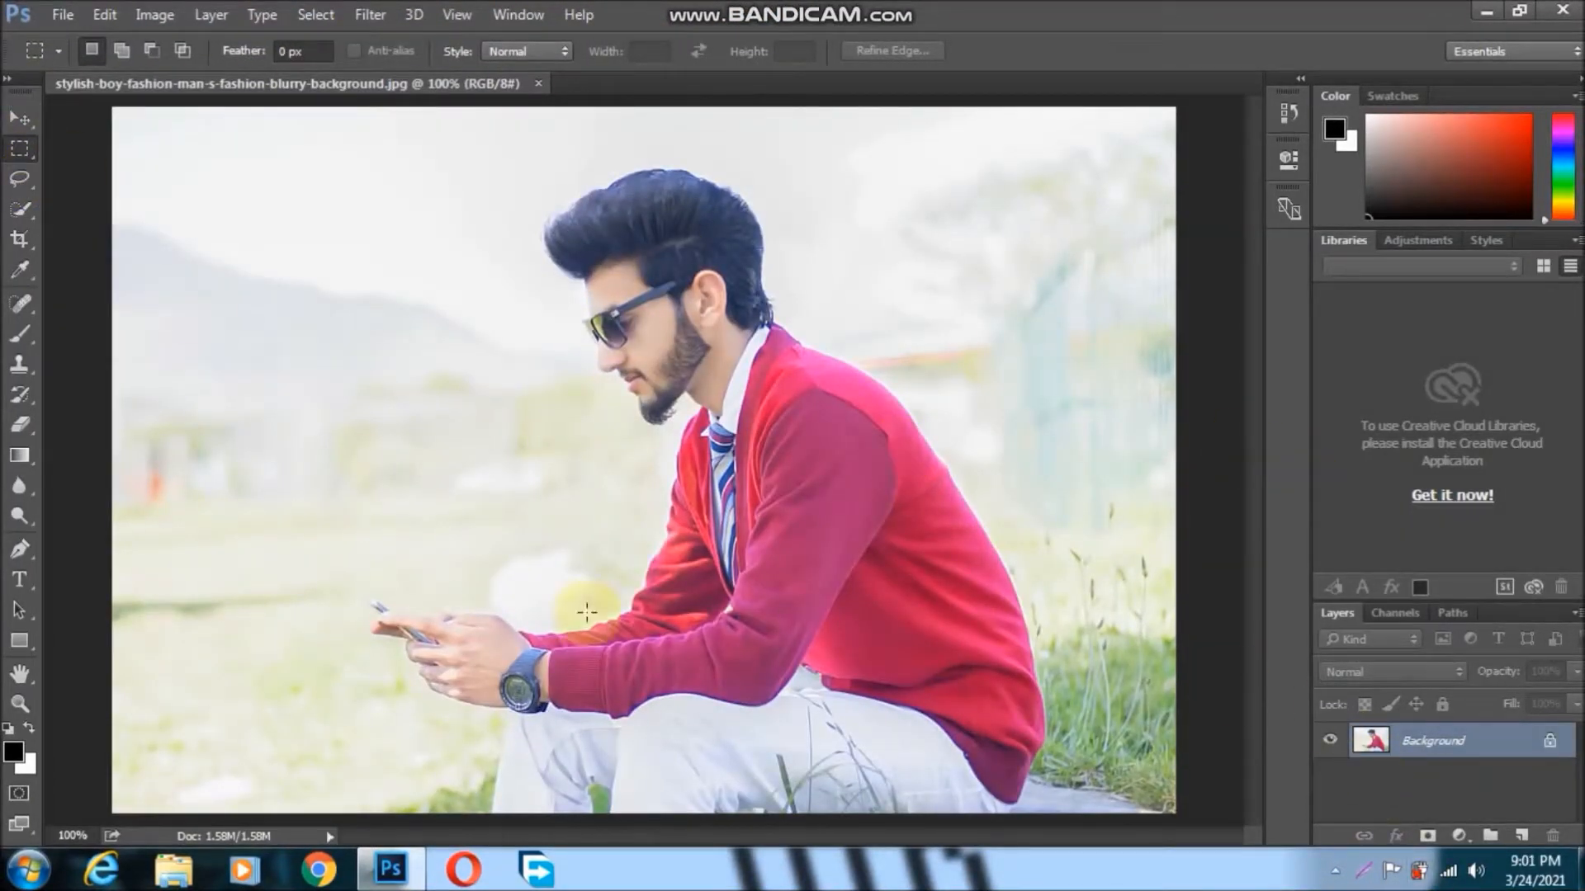
- Quick-select the man's hair, sweater, face, hands and trousers with a 10 px brush, adding to the selection
{"action": "left_click", "coordinate": [19, 216]}
{"action": "mouse_move", "coordinate": [569, 231]}
{"action": "left_mouse_down"}
{"action": "mouse_move", "coordinate": [632, 219]}
{"action": "mouse_move", "coordinate": [867, 570]}
{"action": "mouse_move", "coordinate": [657, 627]}
{"action": "mouse_move", "coordinate": [661, 742]}
{"action": "mouse_move", "coordinate": [910, 771]}
{"action": "mouse_move", "coordinate": [952, 674]}
{"action": "mouse_move", "coordinate": [707, 592]}
{"action": "mouse_move", "coordinate": [687, 540]}
{"action": "mouse_move", "coordinate": [701, 441]}
{"action": "left_mouse_up"}
{"action": "mouse_move", "coordinate": [438, 630]}
{"action": "left_mouse_down"}
{"action": "mouse_move", "coordinate": [605, 737]}
{"action": "mouse_move", "coordinate": [470, 657]}
{"action": "mouse_move", "coordinate": [531, 756]}
{"action": "mouse_move", "coordinate": [544, 710]}
{"action": "left_mouse_up"}
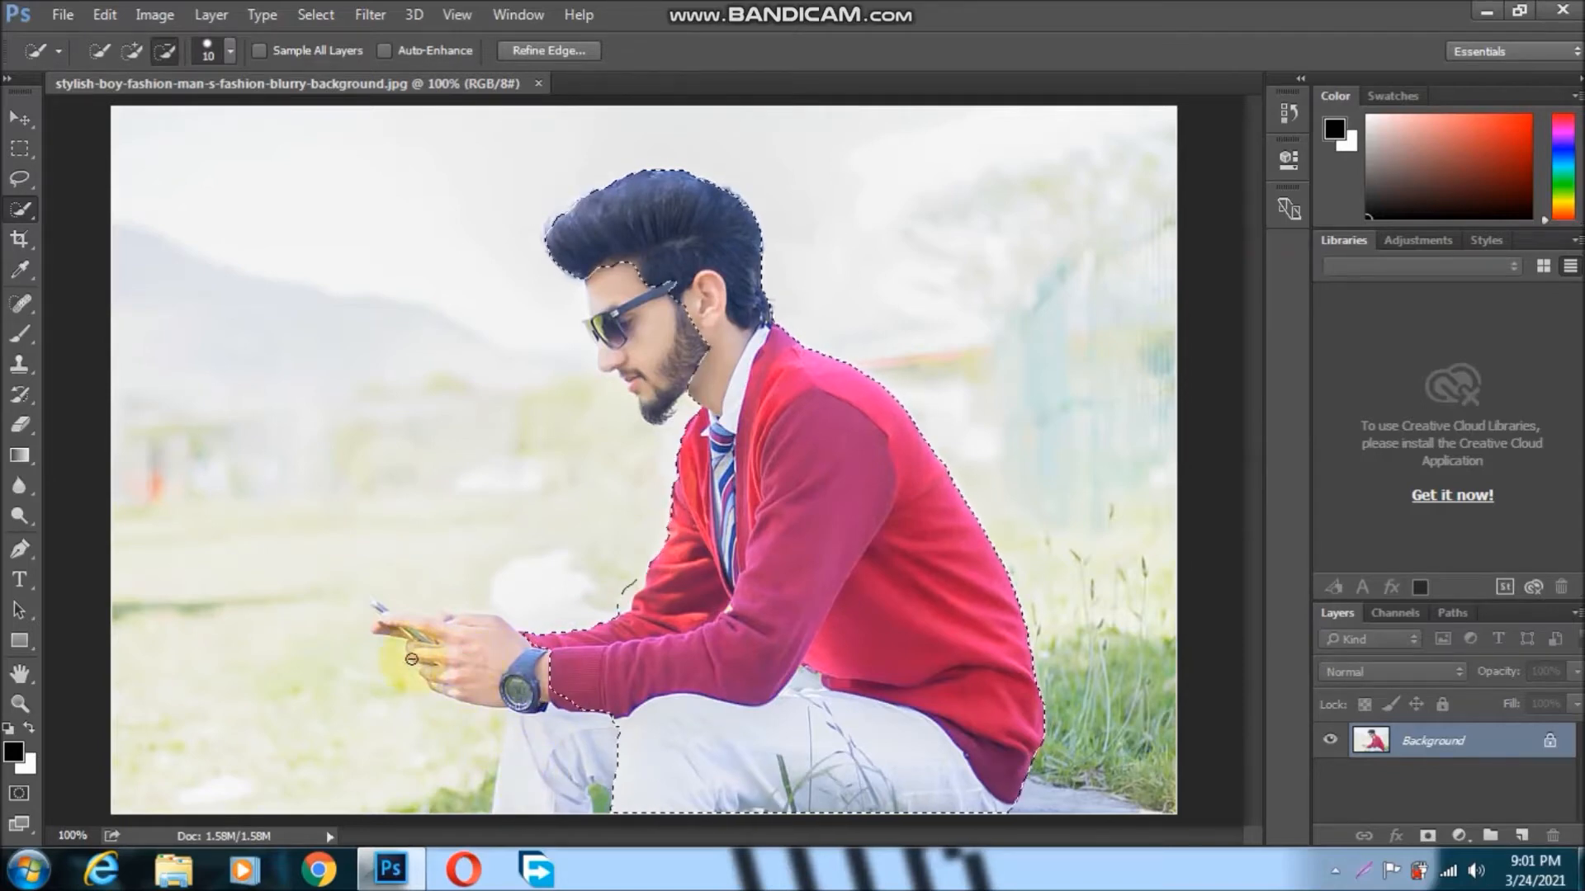
{"action": "left_click", "coordinate": [131, 51]}
{"action": "left_click_drag", "start_coordinate": [615, 280], "coordinate": [636, 346]}
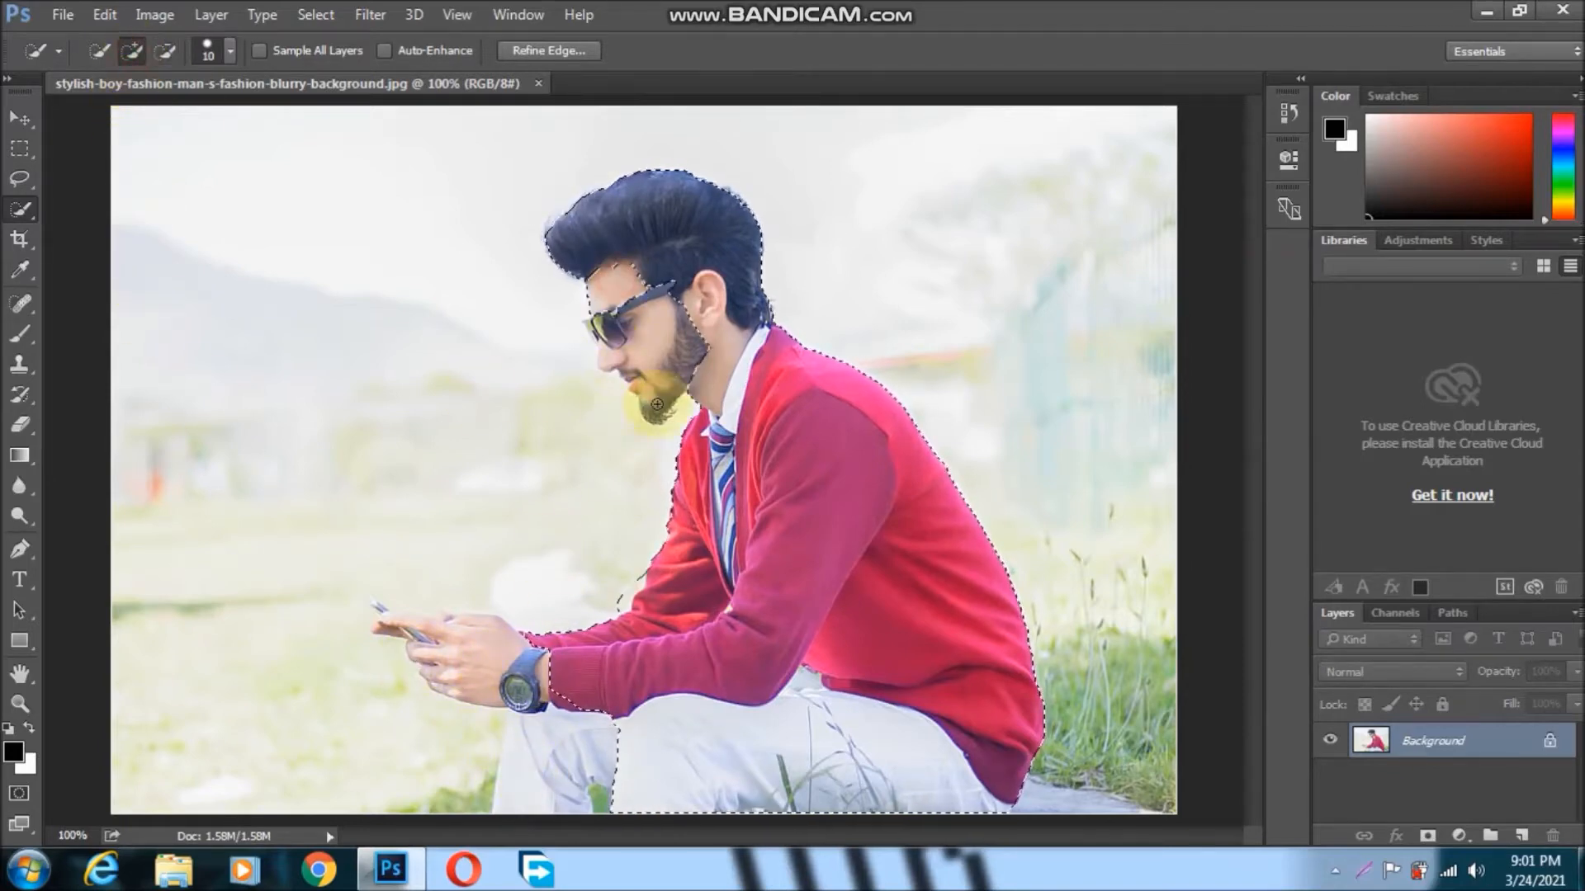
{"action": "mouse_move", "coordinate": [577, 665]}
{"action": "left_mouse_down"}
{"action": "mouse_move", "coordinate": [470, 610]}
{"action": "mouse_move", "coordinate": [382, 654]}
{"action": "left_mouse_up"}
{"action": "mouse_move", "coordinate": [525, 789]}
{"action": "left_mouse_down"}
{"action": "mouse_move", "coordinate": [677, 807]}
{"action": "mouse_move", "coordinate": [629, 714]}
{"action": "mouse_move", "coordinate": [547, 710]}
{"action": "mouse_move", "coordinate": [594, 806]}
{"action": "mouse_move", "coordinate": [557, 721]}
{"action": "mouse_move", "coordinate": [440, 592]}
{"action": "mouse_move", "coordinate": [465, 774]}
{"action": "mouse_move", "coordinate": [441, 661]}
{"action": "mouse_move", "coordinate": [477, 724]}
{"action": "mouse_move", "coordinate": [424, 668]}
{"action": "mouse_move", "coordinate": [469, 642]}
{"action": "mouse_move", "coordinate": [619, 734]}
{"action": "left_mouse_up"}
- Extend the selection over the man's forearm and torso using a 91 px quick selection brush
{"action": "left_click", "coordinate": [228, 59]}
{"action": "left_click", "coordinate": [203, 119]}
{"action": "mouse_move", "coordinate": [537, 659]}
{"action": "left_mouse_down"}
{"action": "mouse_move", "coordinate": [488, 747]}
{"action": "mouse_move", "coordinate": [410, 647]}
{"action": "mouse_move", "coordinate": [602, 785]}
{"action": "mouse_move", "coordinate": [807, 602]}
{"action": "mouse_move", "coordinate": [681, 437]}
{"action": "left_mouse_up"}
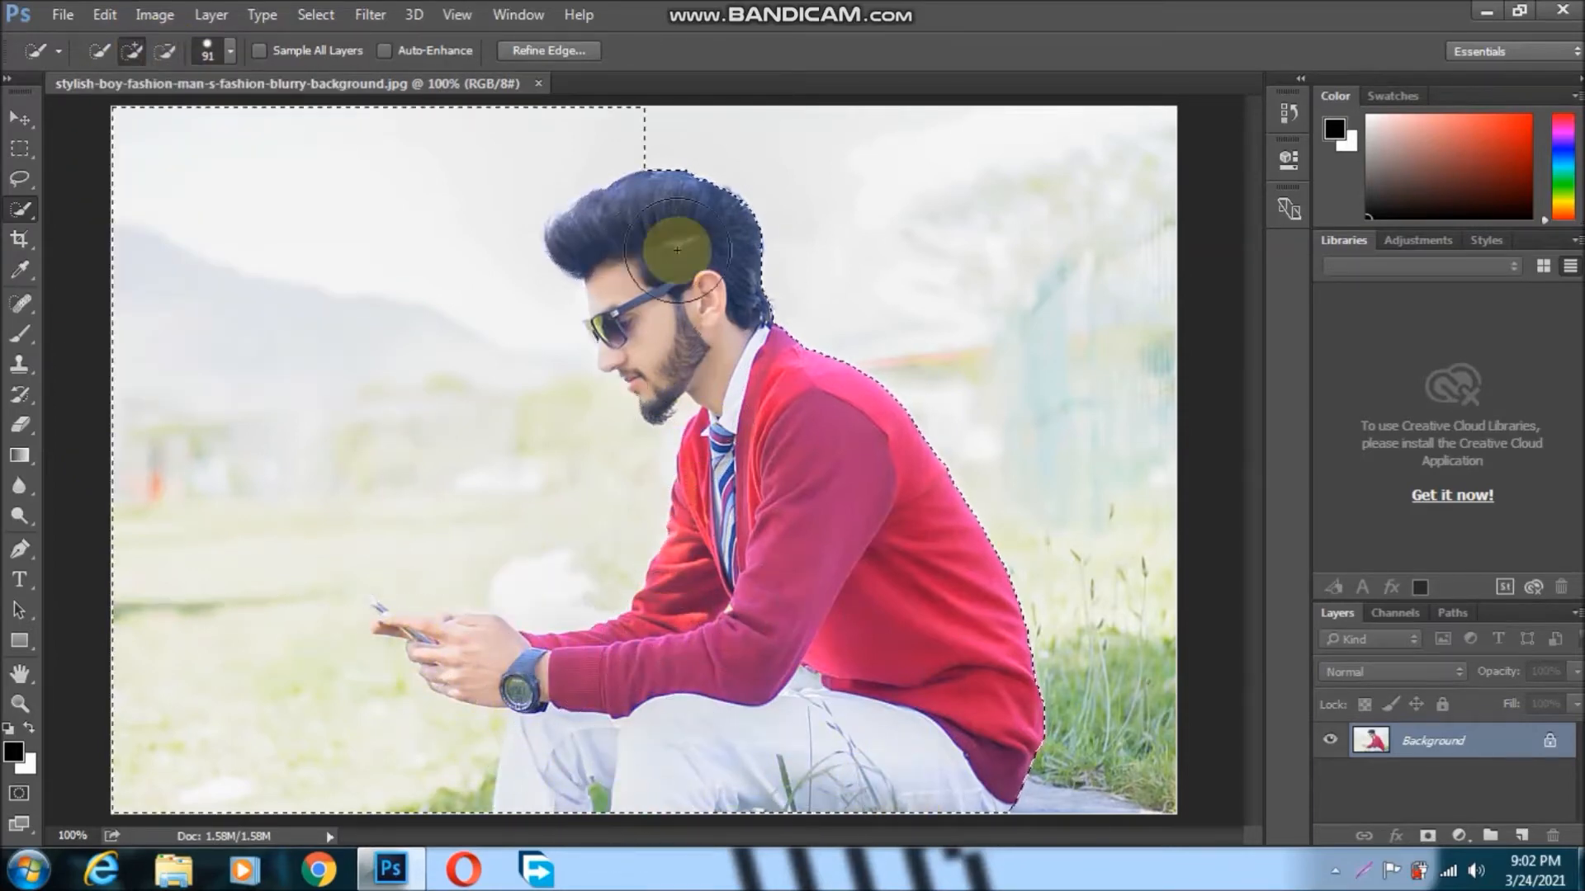
- Subtract the background in front of the man from the selection, starting above his hair, with a 15 px brush
{"action": "left_click", "coordinate": [227, 51]}
{"action": "left_click", "coordinate": [115, 120]}
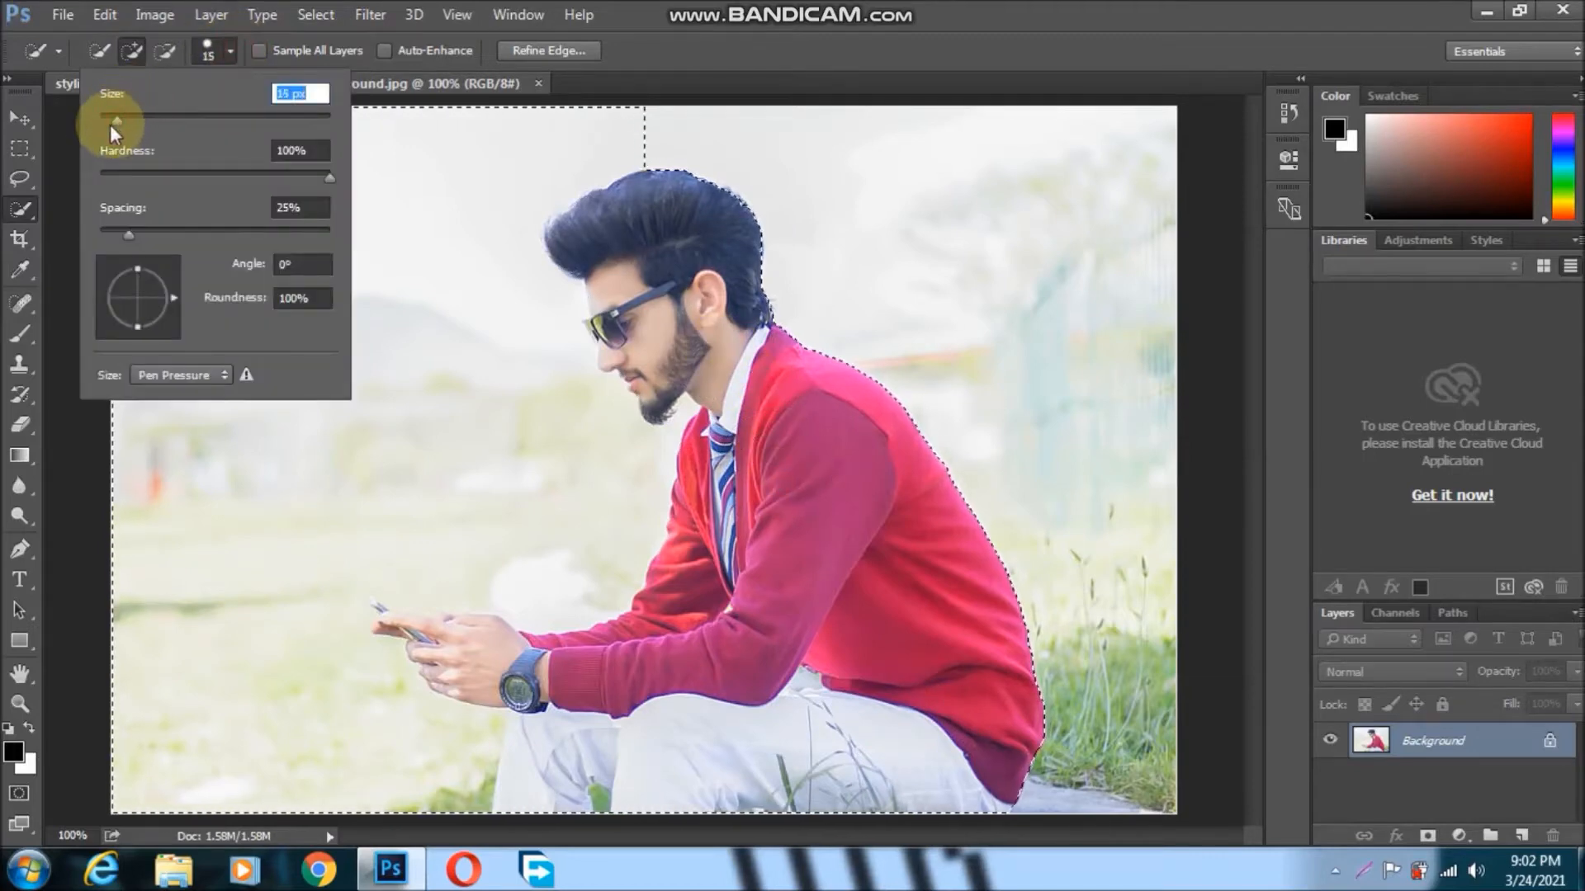
{"action": "left_click", "coordinate": [655, 151]}
{"action": "left_click", "coordinate": [165, 51]}
{"action": "mouse_move", "coordinate": [637, 107]}
{"action": "left_mouse_down"}
{"action": "mouse_move", "coordinate": [693, 148]}
{"action": "mouse_move", "coordinate": [540, 175]}
{"action": "mouse_move", "coordinate": [445, 319]}
{"action": "mouse_move", "coordinate": [562, 439]}
{"action": "mouse_move", "coordinate": [439, 513]}
{"action": "mouse_move", "coordinate": [623, 514]}
{"action": "mouse_move", "coordinate": [351, 578]}
{"action": "mouse_move", "coordinate": [289, 737]}
{"action": "mouse_move", "coordinate": [526, 805]}
{"action": "mouse_move", "coordinate": [406, 759]}
{"action": "mouse_move", "coordinate": [389, 791]}
{"action": "mouse_move", "coordinate": [485, 771]}
{"action": "mouse_move", "coordinate": [458, 710]}
{"action": "mouse_move", "coordinate": [381, 679]}
{"action": "mouse_move", "coordinate": [347, 624]}
{"action": "mouse_move", "coordinate": [375, 676]}
{"action": "mouse_move", "coordinate": [358, 650]}
{"action": "mouse_move", "coordinate": [481, 785]}
{"action": "left_mouse_up"}
{"action": "left_click_drag", "start_coordinate": [421, 723], "coordinate": [364, 698]}
- Remove the remaining background around the hands from the selection with a 54 px brush
{"action": "left_click", "coordinate": [231, 51]}
{"action": "left_click", "coordinate": [160, 121]}
{"action": "left_click", "coordinate": [173, 637]}
{"action": "mouse_move", "coordinate": [357, 719]}
{"action": "left_mouse_down"}
{"action": "mouse_move", "coordinate": [404, 754]}
{"action": "mouse_move", "coordinate": [461, 759]}
{"action": "mouse_move", "coordinate": [439, 743]}
{"action": "mouse_move", "coordinate": [490, 835]}
{"action": "mouse_move", "coordinate": [329, 653]}
{"action": "mouse_move", "coordinate": [380, 682]}
{"action": "mouse_move", "coordinate": [447, 551]}
{"action": "mouse_move", "coordinate": [436, 562]}
{"action": "mouse_move", "coordinate": [499, 576]}
{"action": "mouse_move", "coordinate": [589, 568]}
{"action": "mouse_move", "coordinate": [637, 460]}
{"action": "mouse_move", "coordinate": [643, 536]}
{"action": "mouse_move", "coordinate": [618, 573]}
{"action": "mouse_move", "coordinate": [525, 597]}
{"action": "mouse_move", "coordinate": [411, 576]}
{"action": "mouse_move", "coordinate": [357, 618]}
{"action": "mouse_move", "coordinate": [456, 760]}
{"action": "mouse_move", "coordinate": [492, 773]}
{"action": "mouse_move", "coordinate": [428, 682]}
{"action": "left_mouse_up"}
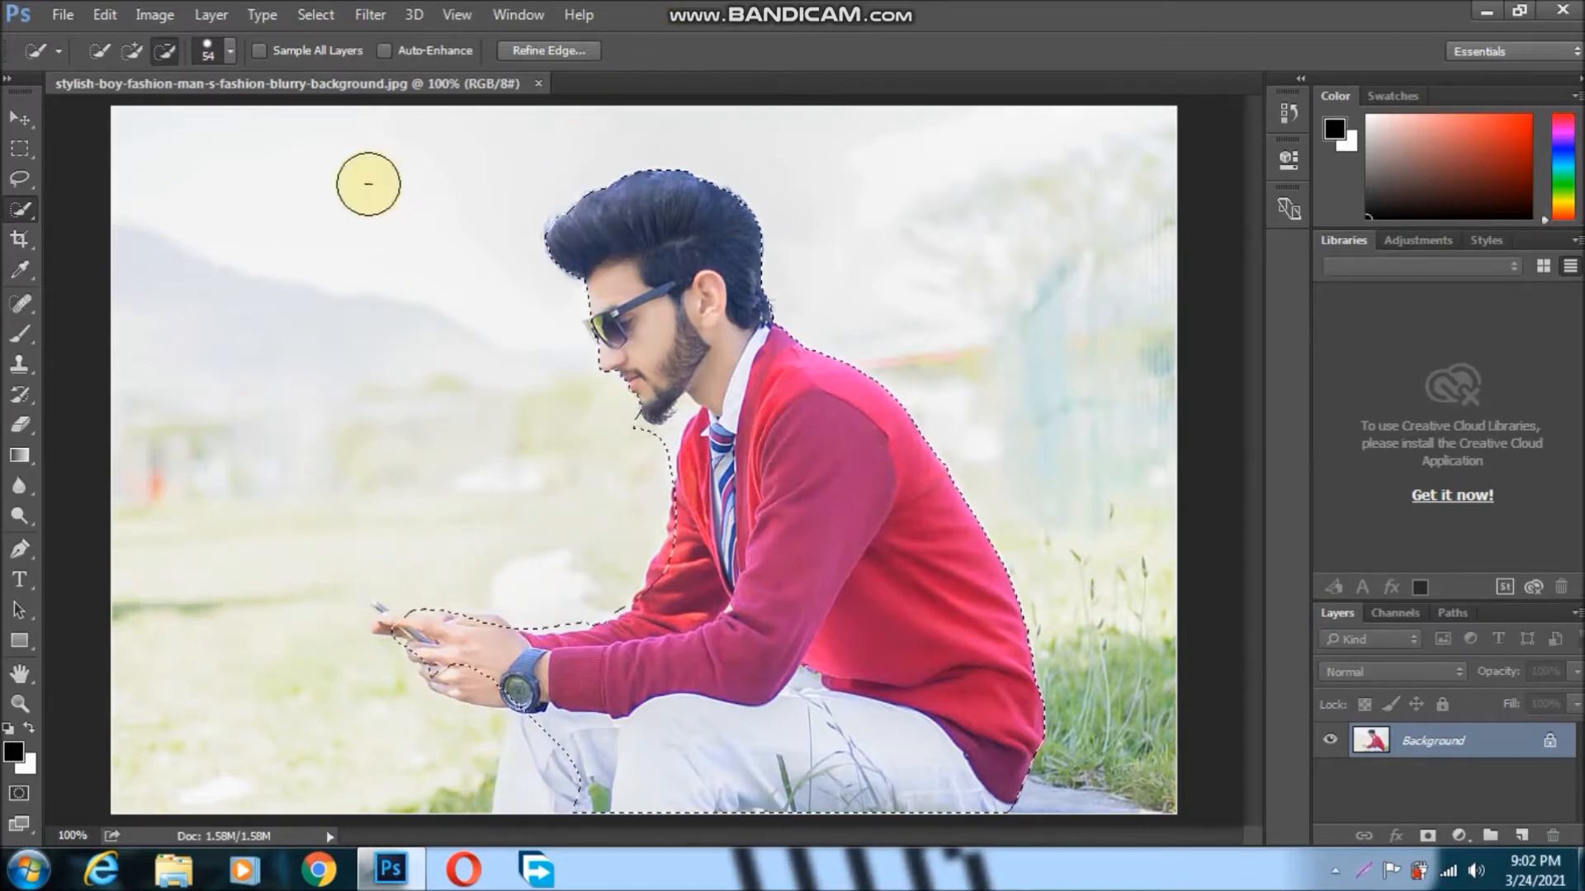
- Add the sweater's front edge, phone, fingers and front trouser leg to the selection with a 22 px brush
{"action": "left_click", "coordinate": [131, 50]}
{"action": "left_click", "coordinate": [230, 52]}
{"action": "left_click_drag", "start_coordinate": [134, 120], "coordinate": [125, 121]}
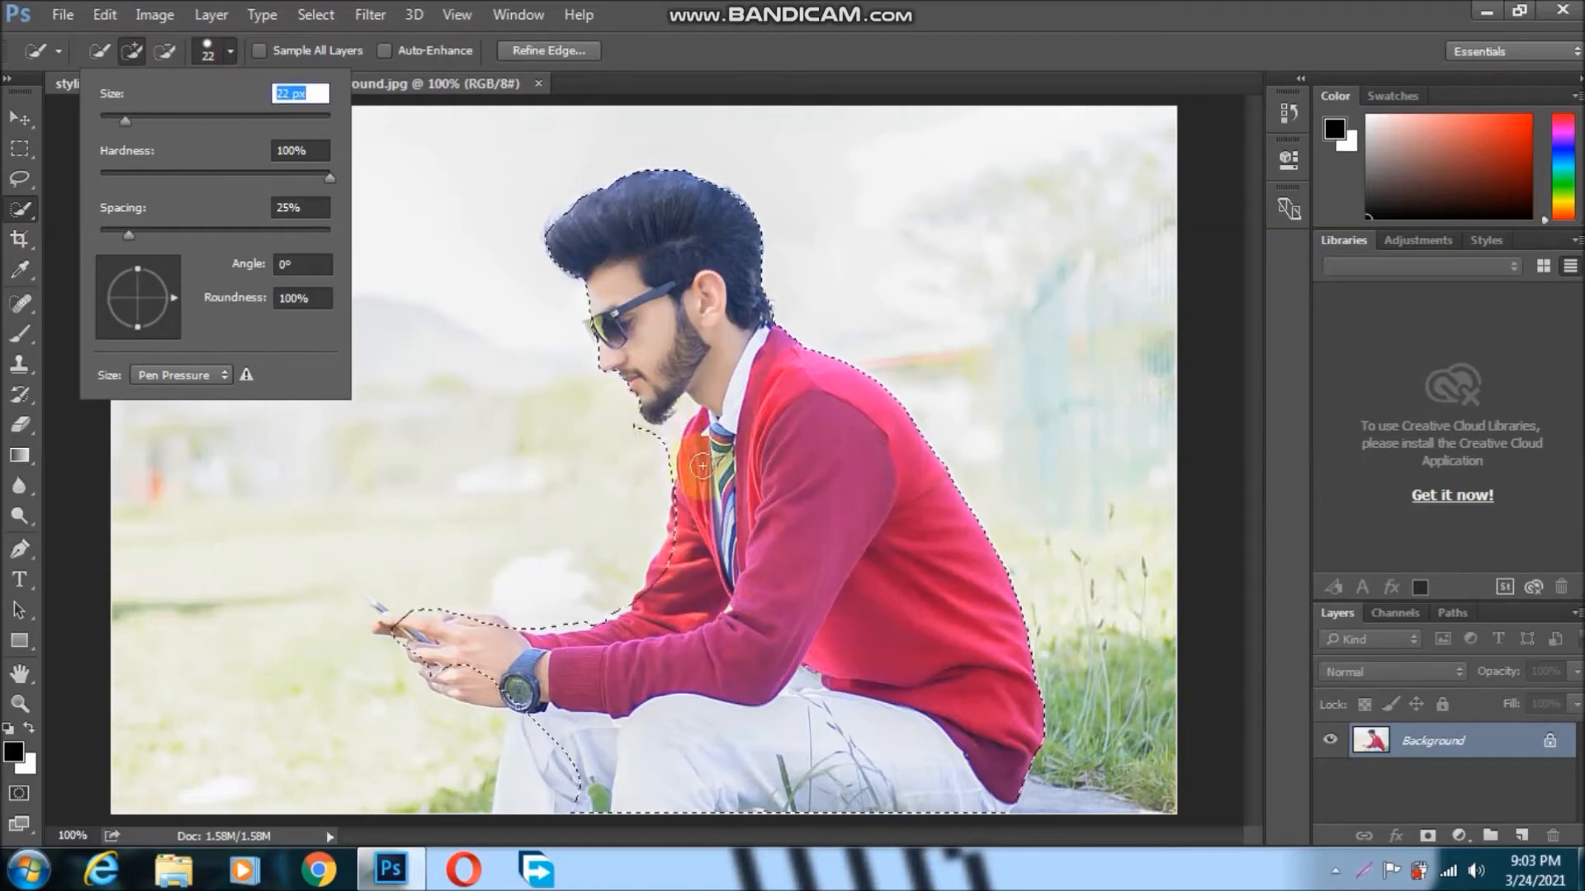
{"action": "left_click", "coordinate": [679, 536]}
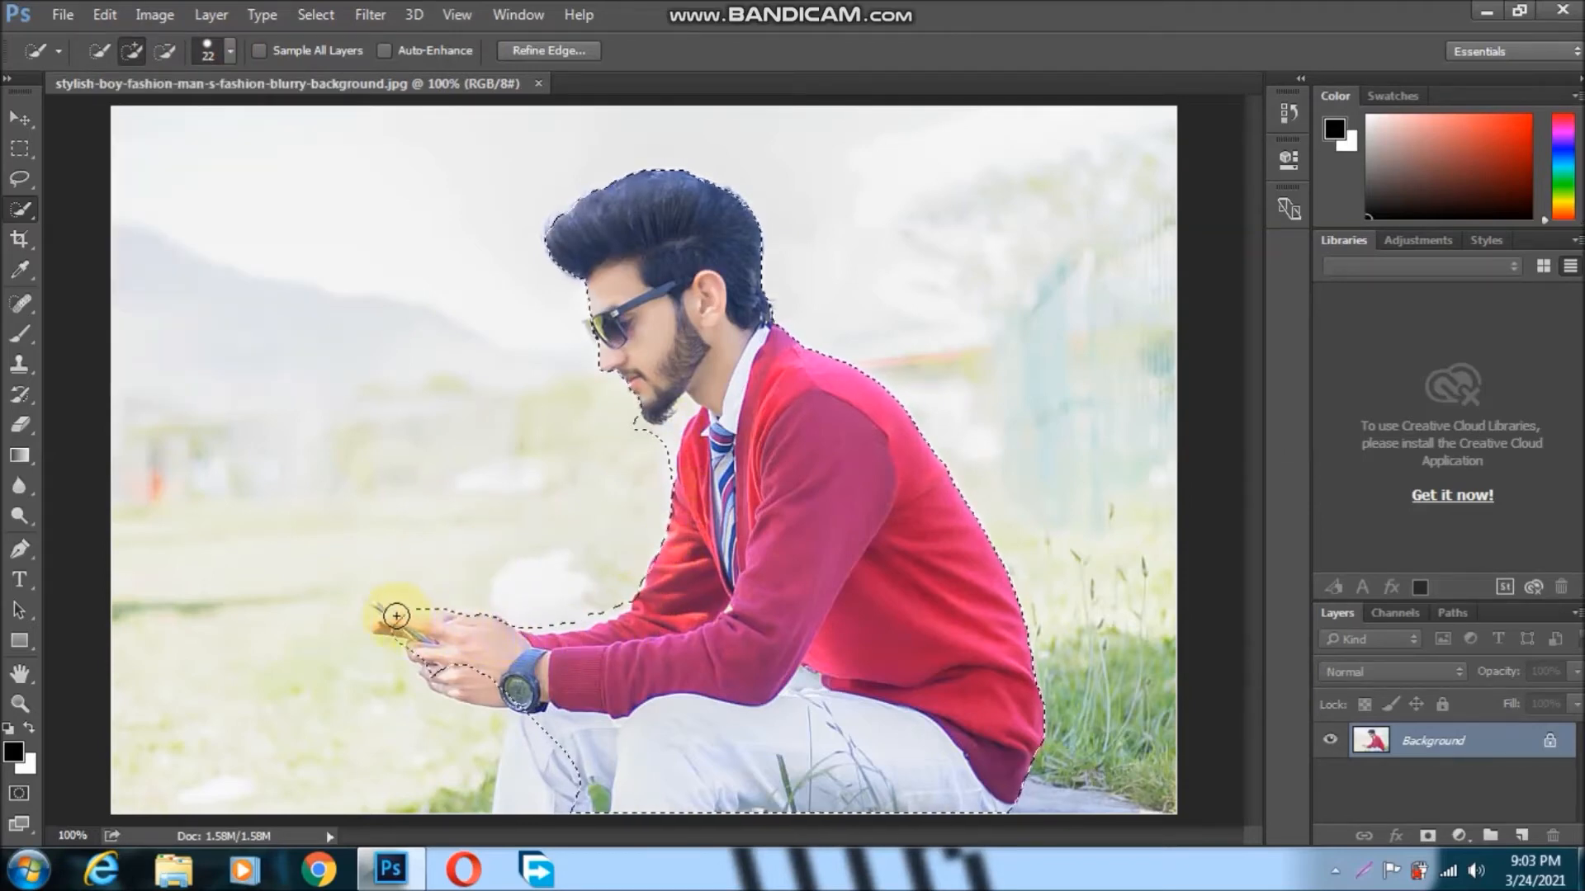
{"action": "mouse_move", "coordinate": [437, 683]}
{"action": "left_mouse_down"}
{"action": "mouse_move", "coordinate": [518, 697]}
{"action": "mouse_move", "coordinate": [422, 652]}
{"action": "left_mouse_up"}
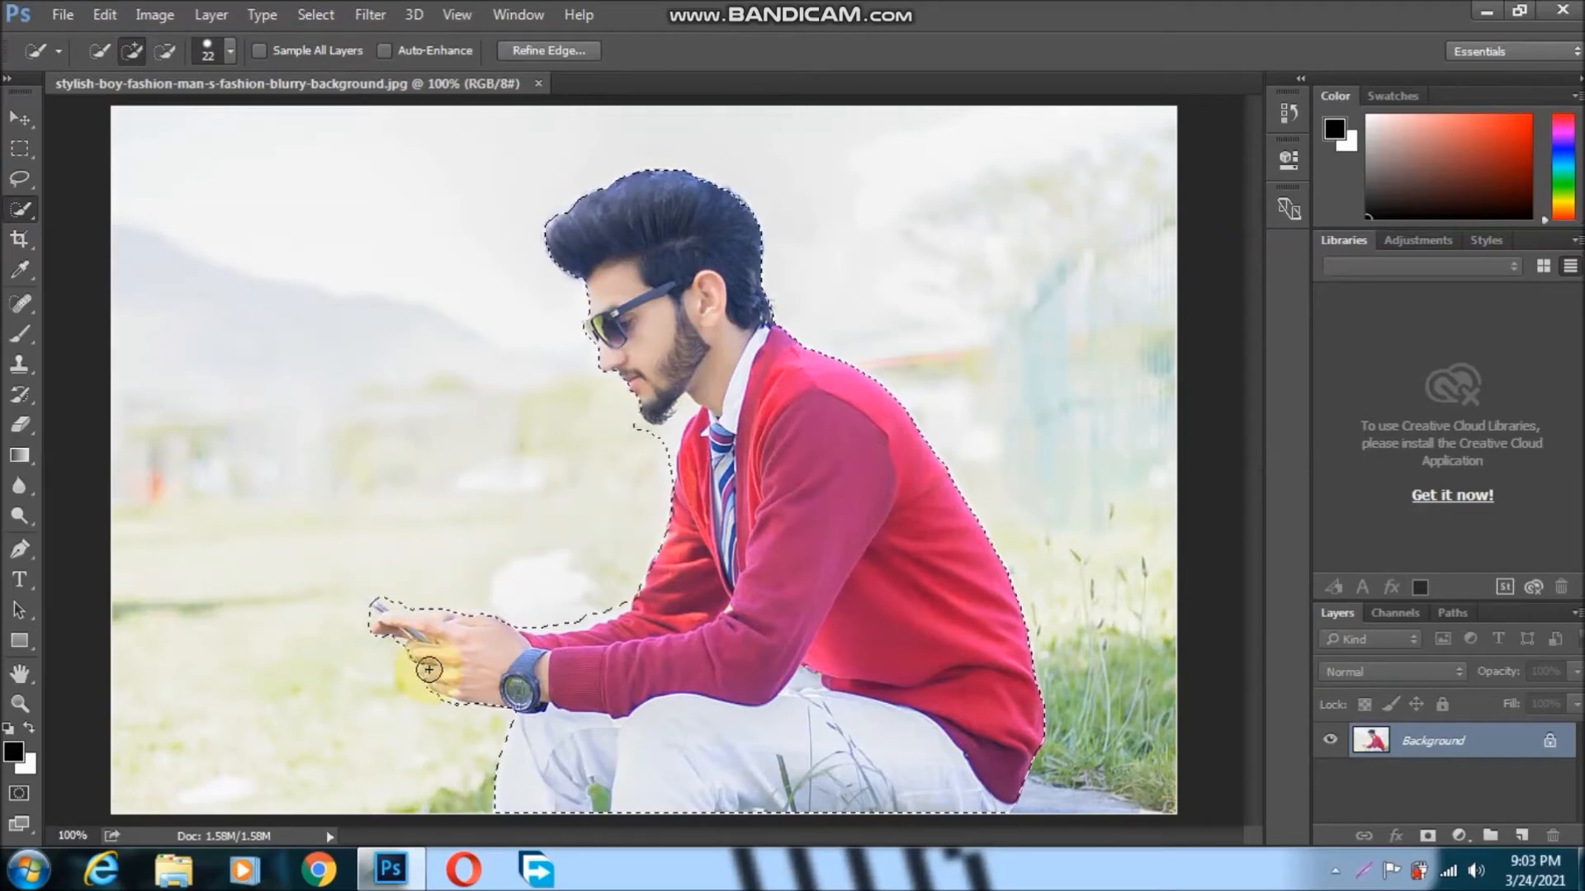
- Trim the background under the chin and between the legs with a 12 px brush, and restore the phone's tip to the selection
{"action": "left_click", "coordinate": [165, 51]}
{"action": "left_click", "coordinate": [216, 51]}
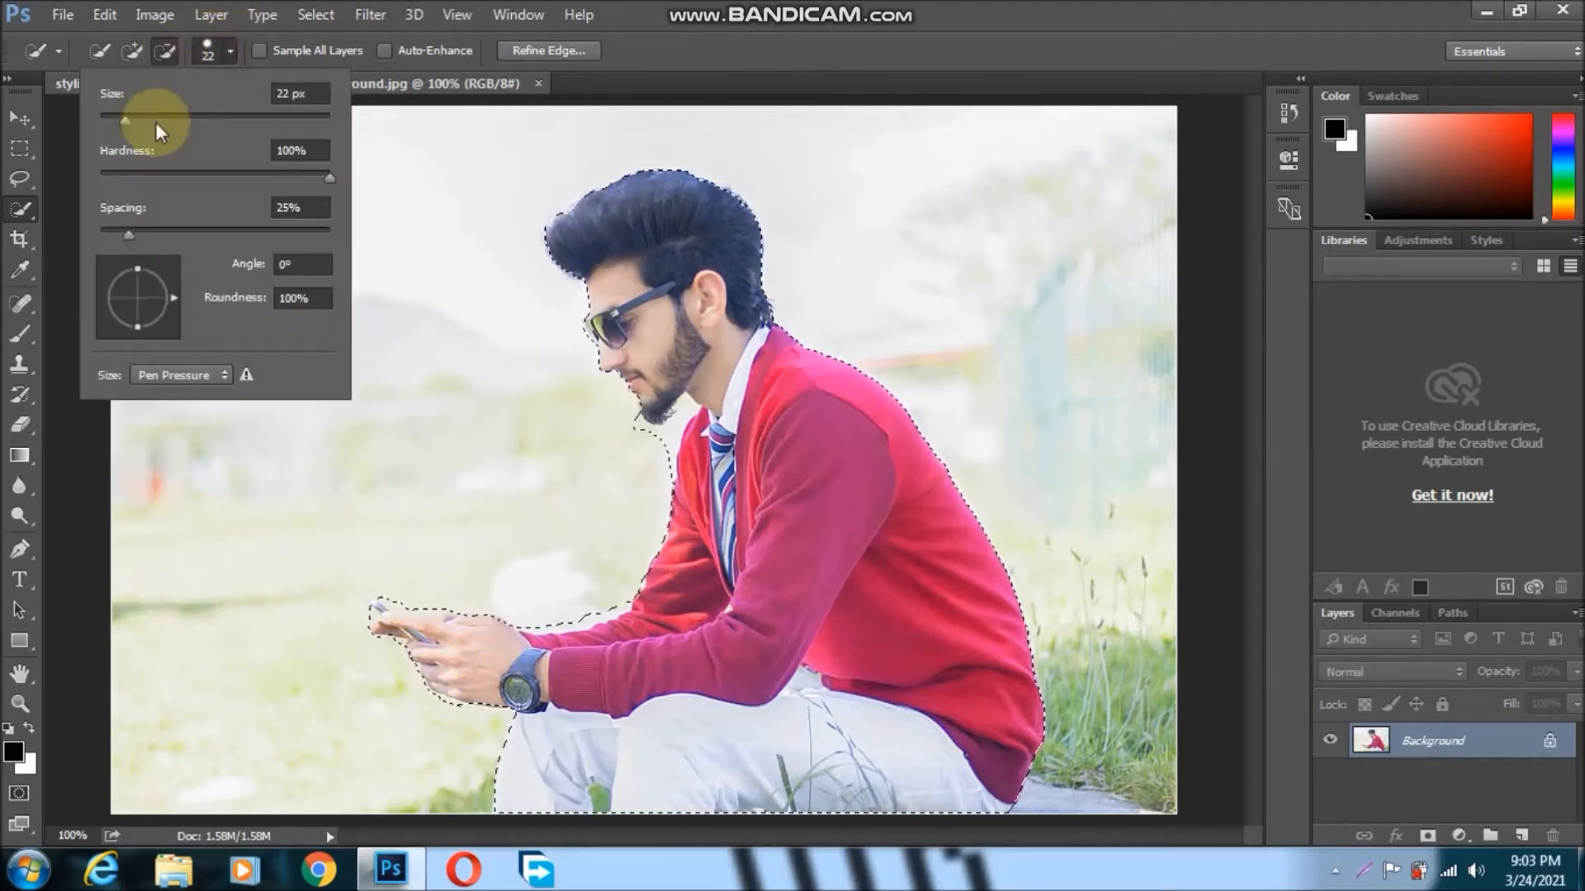
{"action": "left_click_drag", "start_coordinate": [116, 122], "coordinate": [113, 121]}
{"action": "left_click", "coordinate": [635, 427]}
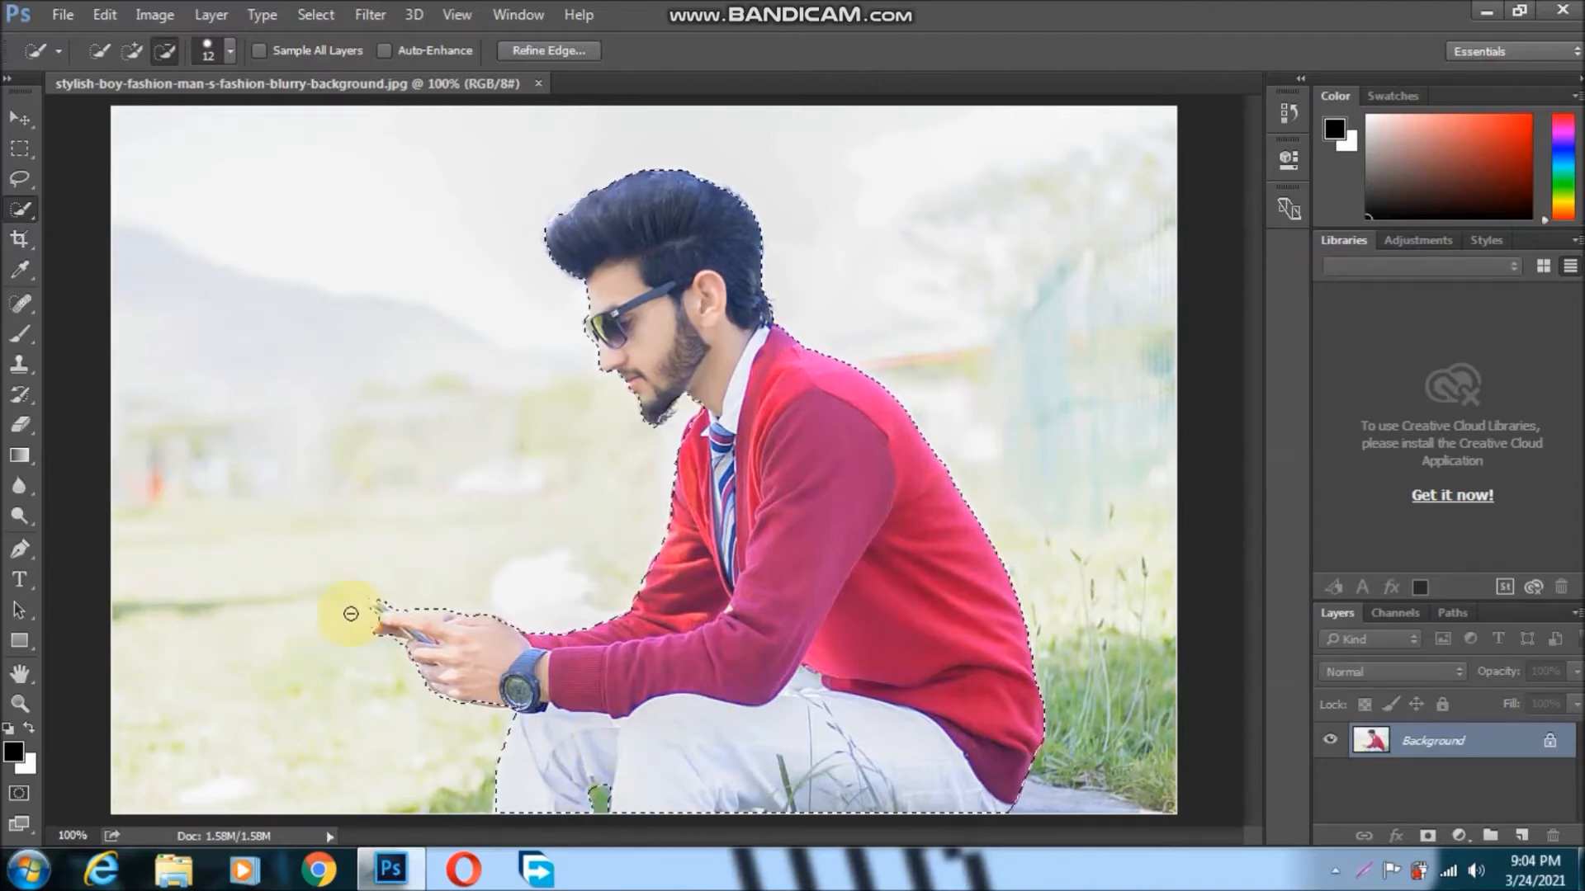
{"action": "left_click", "coordinate": [132, 53]}
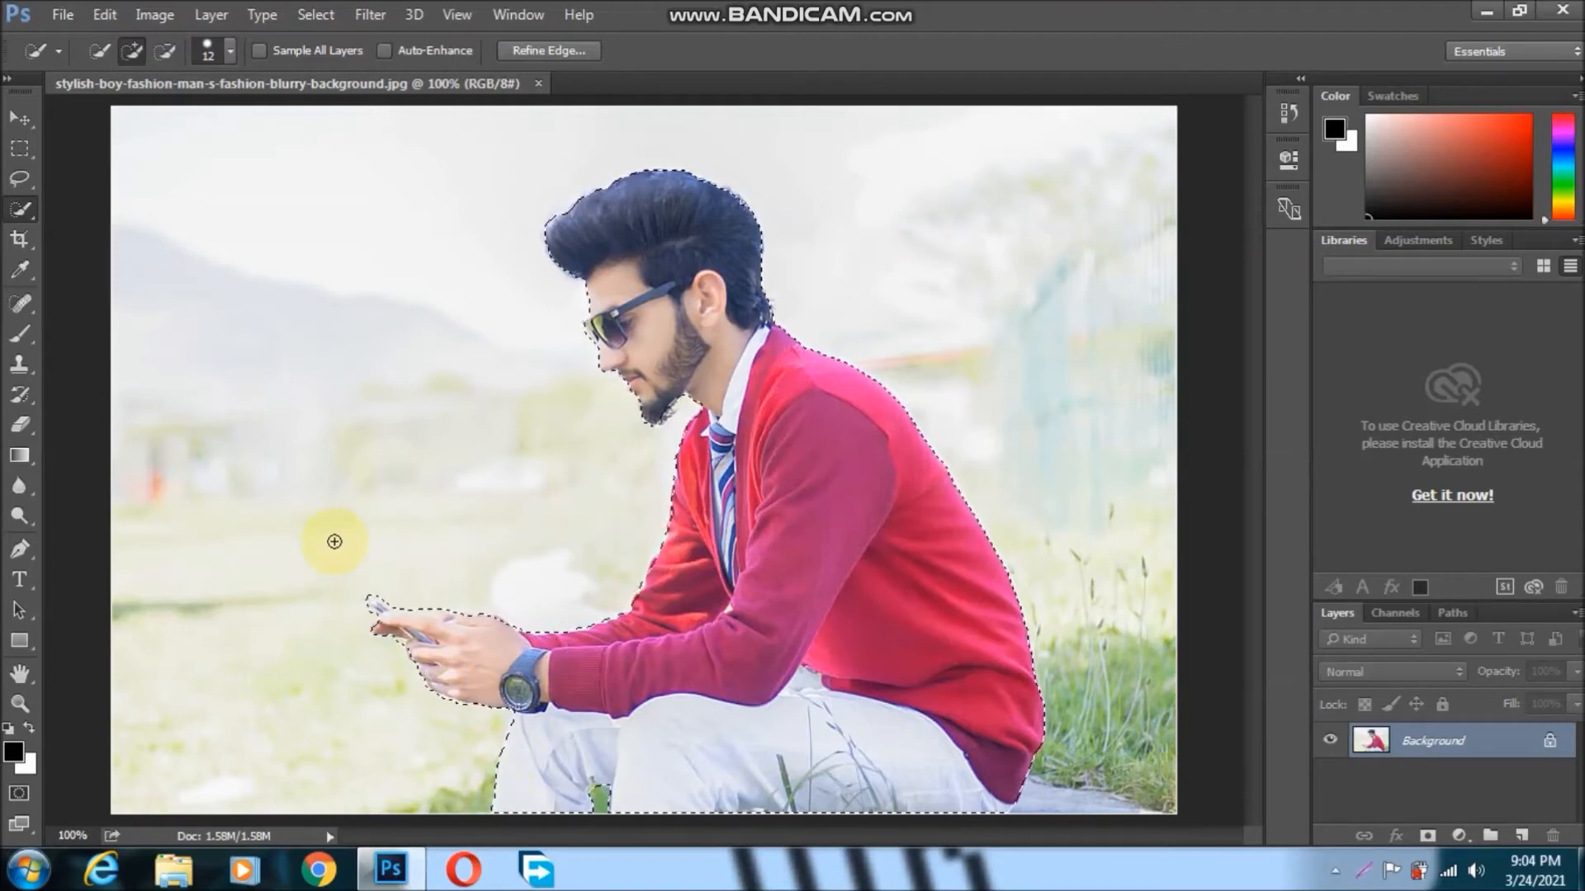
{"action": "left_click", "coordinate": [164, 50]}
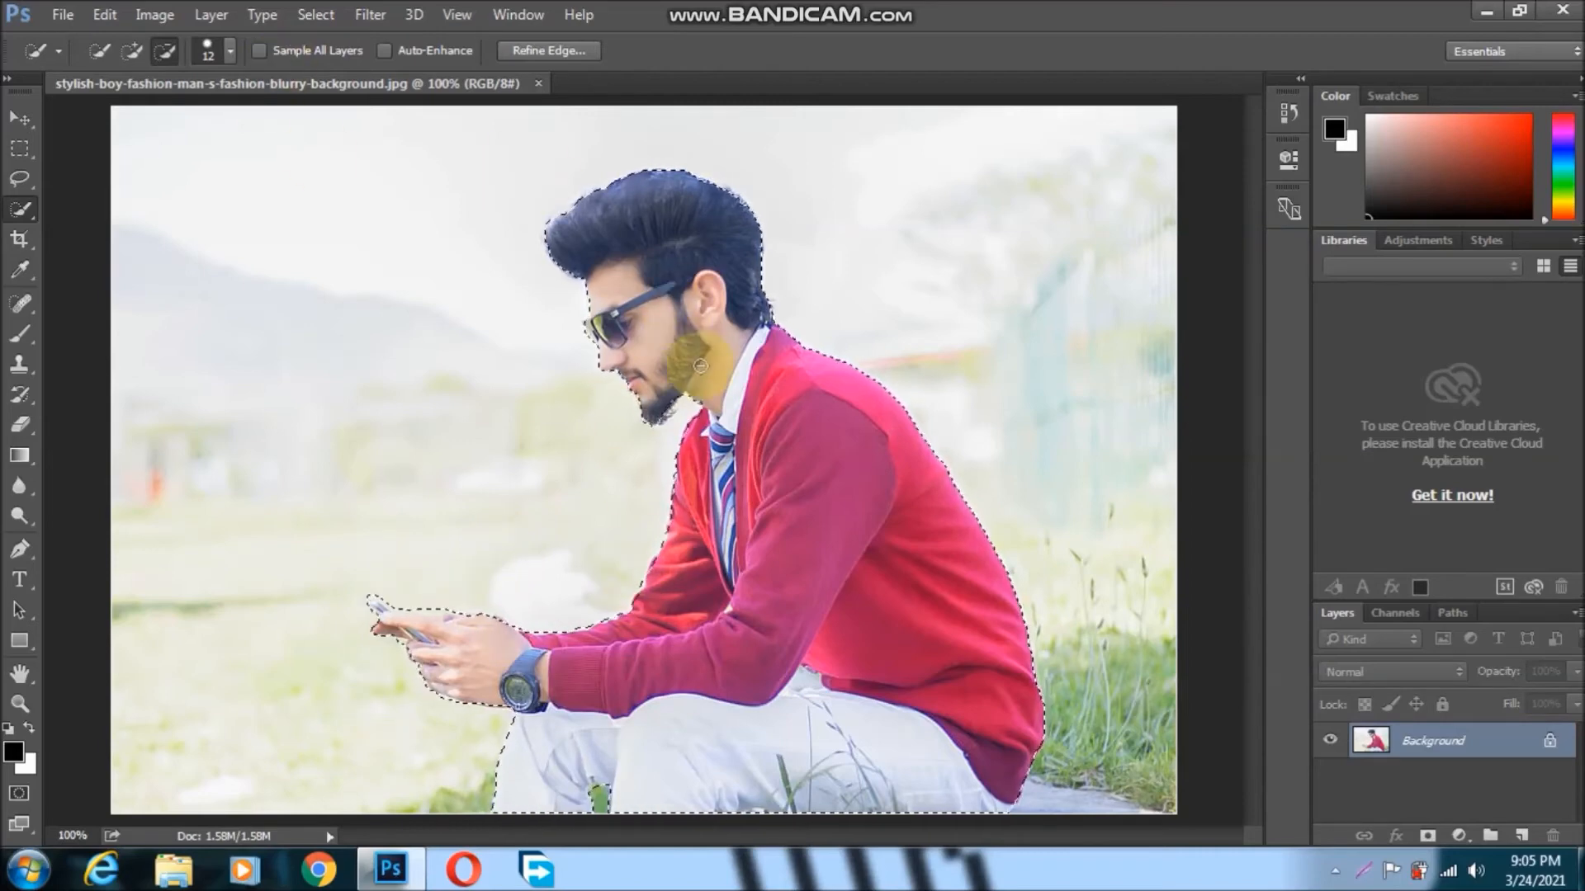
- Copy the selected man to a new layer and hide the Background layer
{"action": "right_click", "coordinate": [694, 336]}
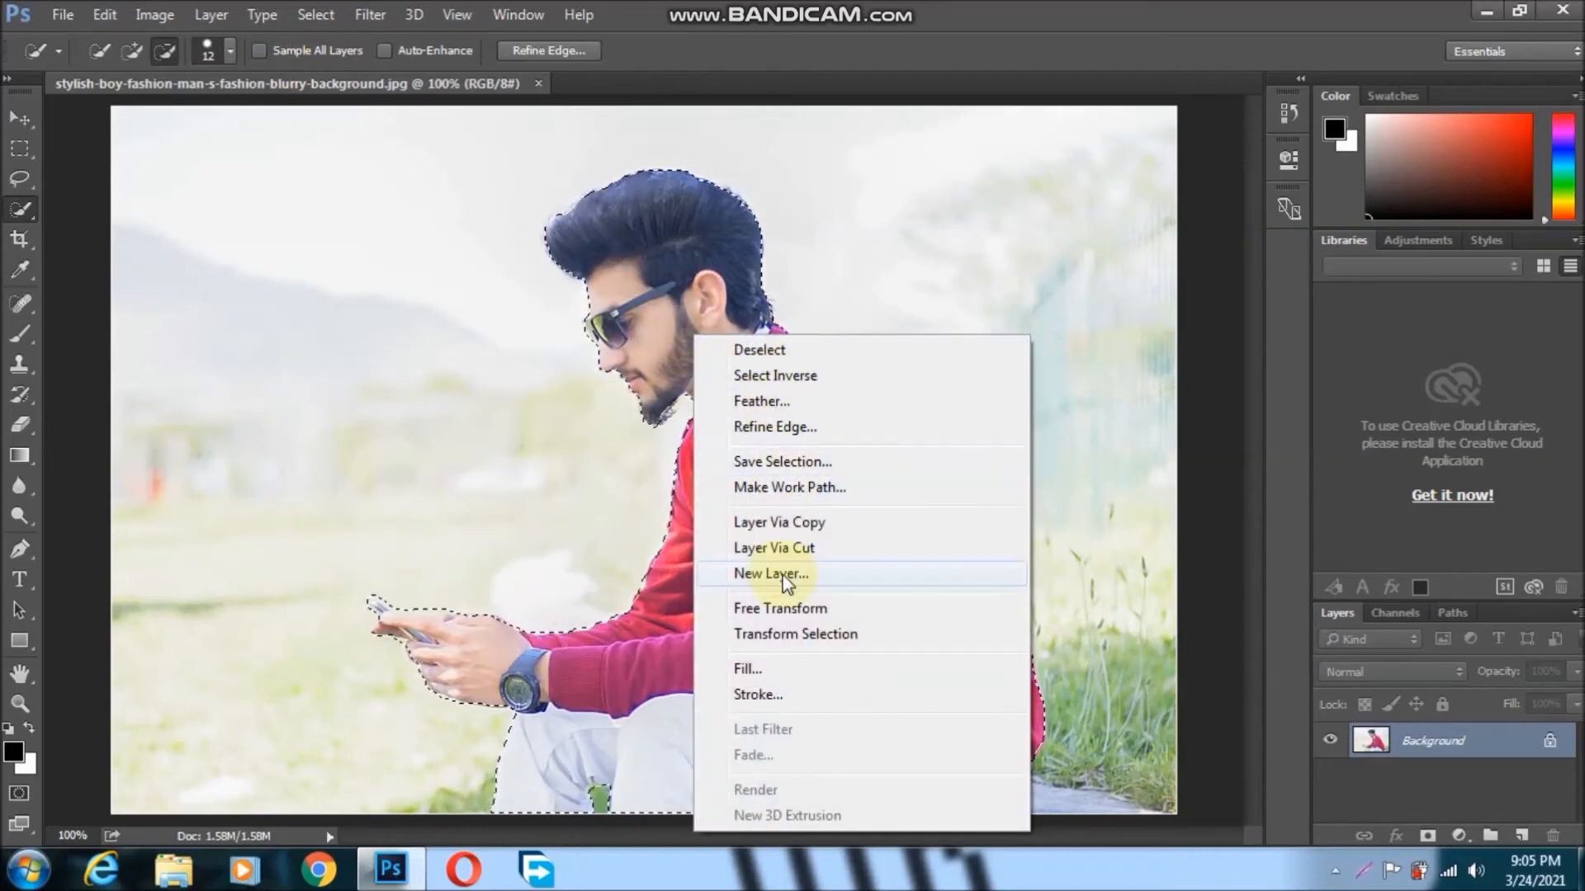
{"action": "left_click", "coordinate": [781, 522]}
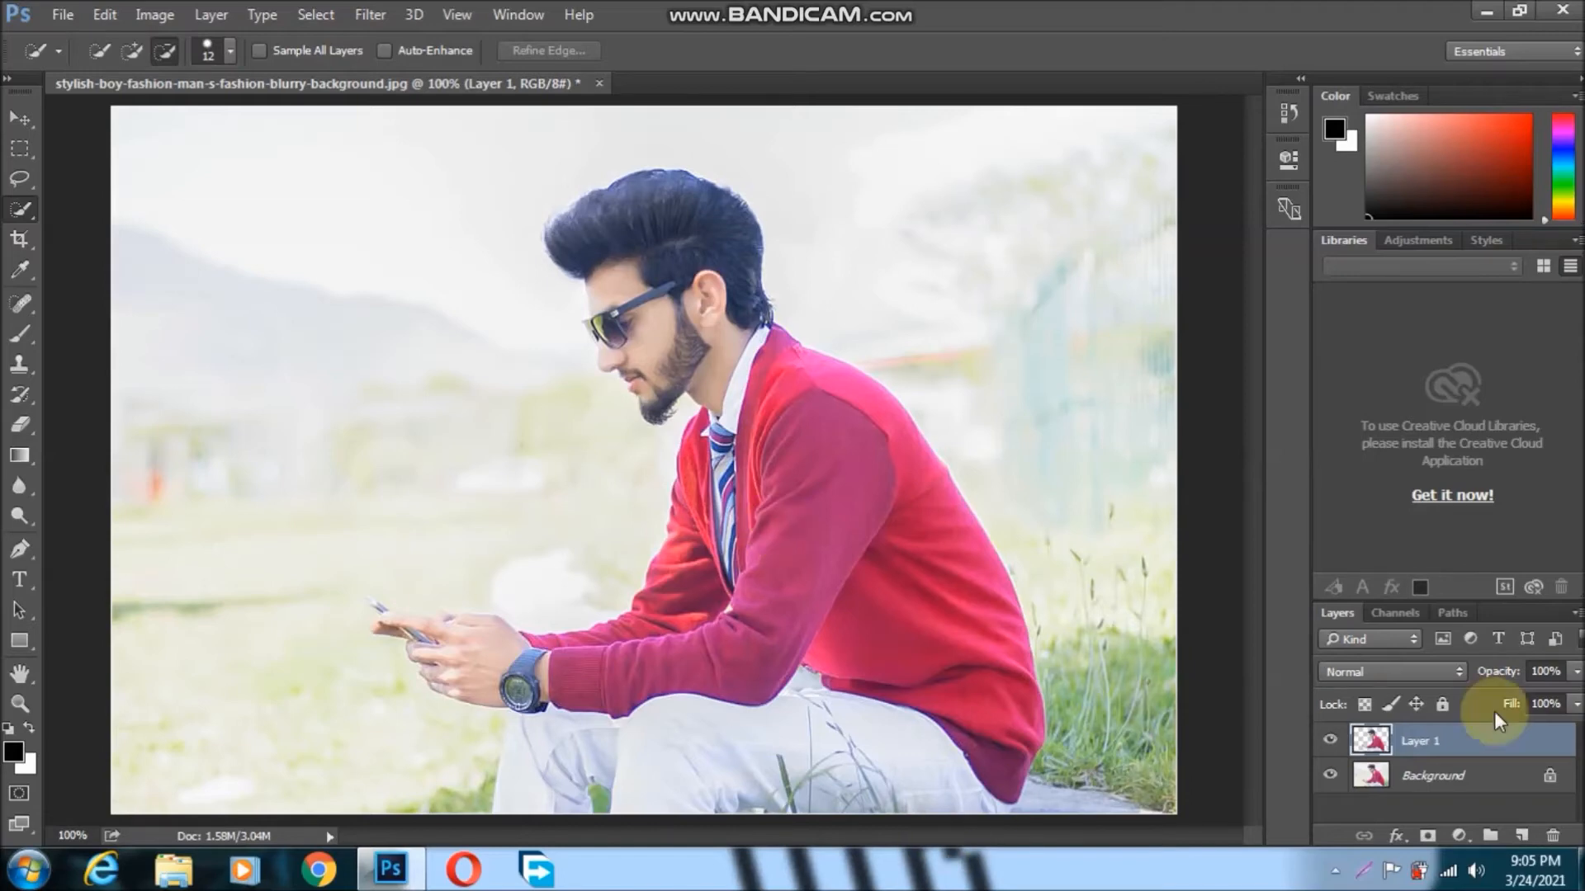
{"action": "left_click", "coordinate": [1329, 774]}
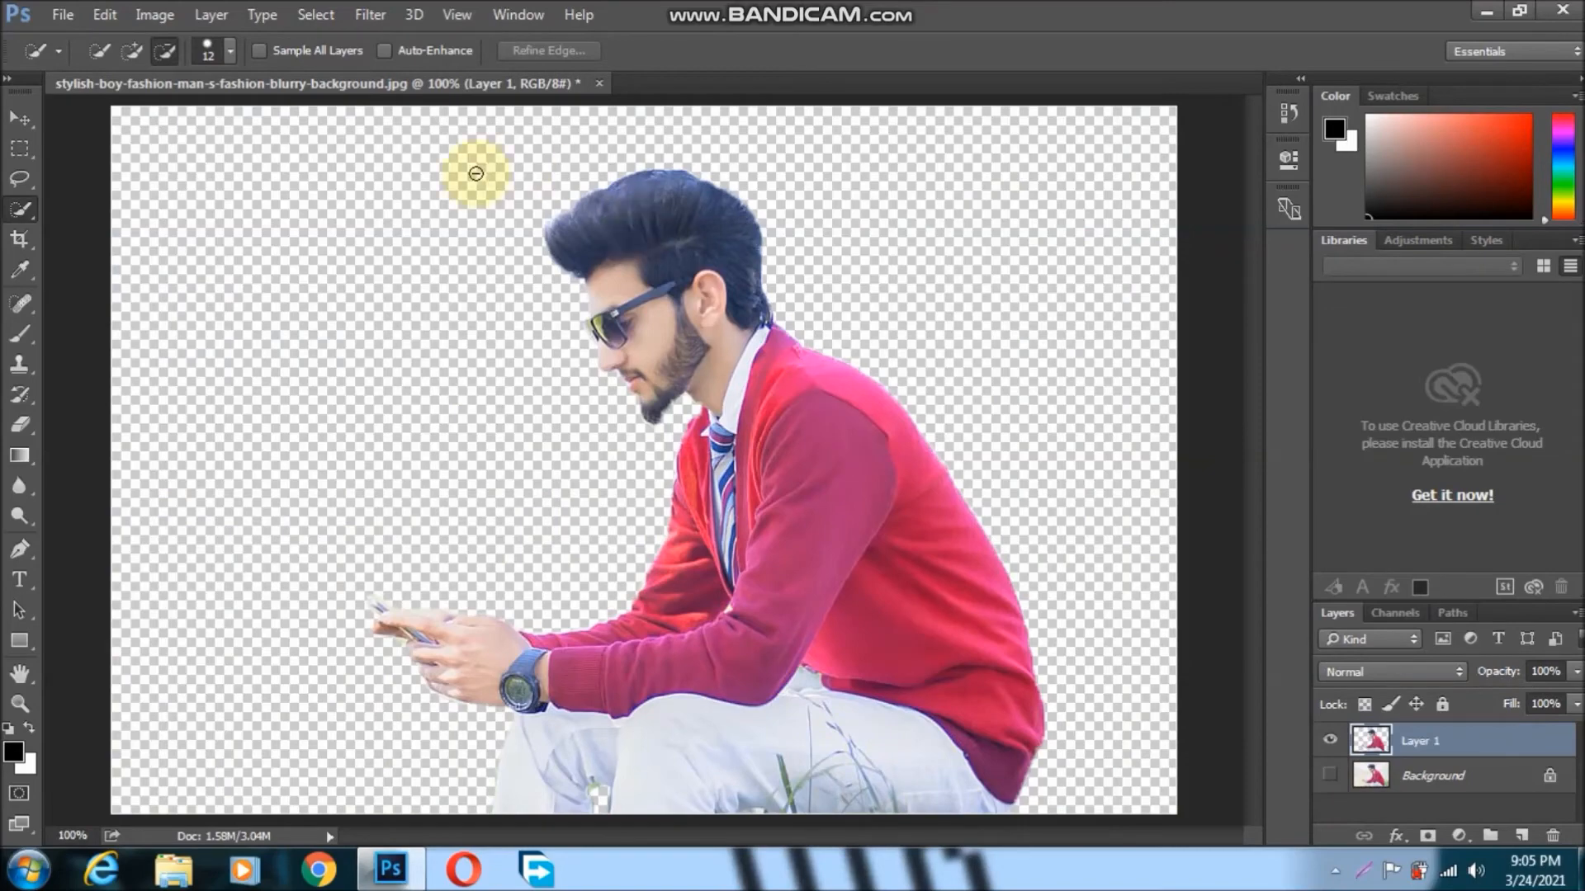
{"action": "left_click", "coordinate": [63, 15]}
{"action": "left_click", "coordinate": [92, 63]}
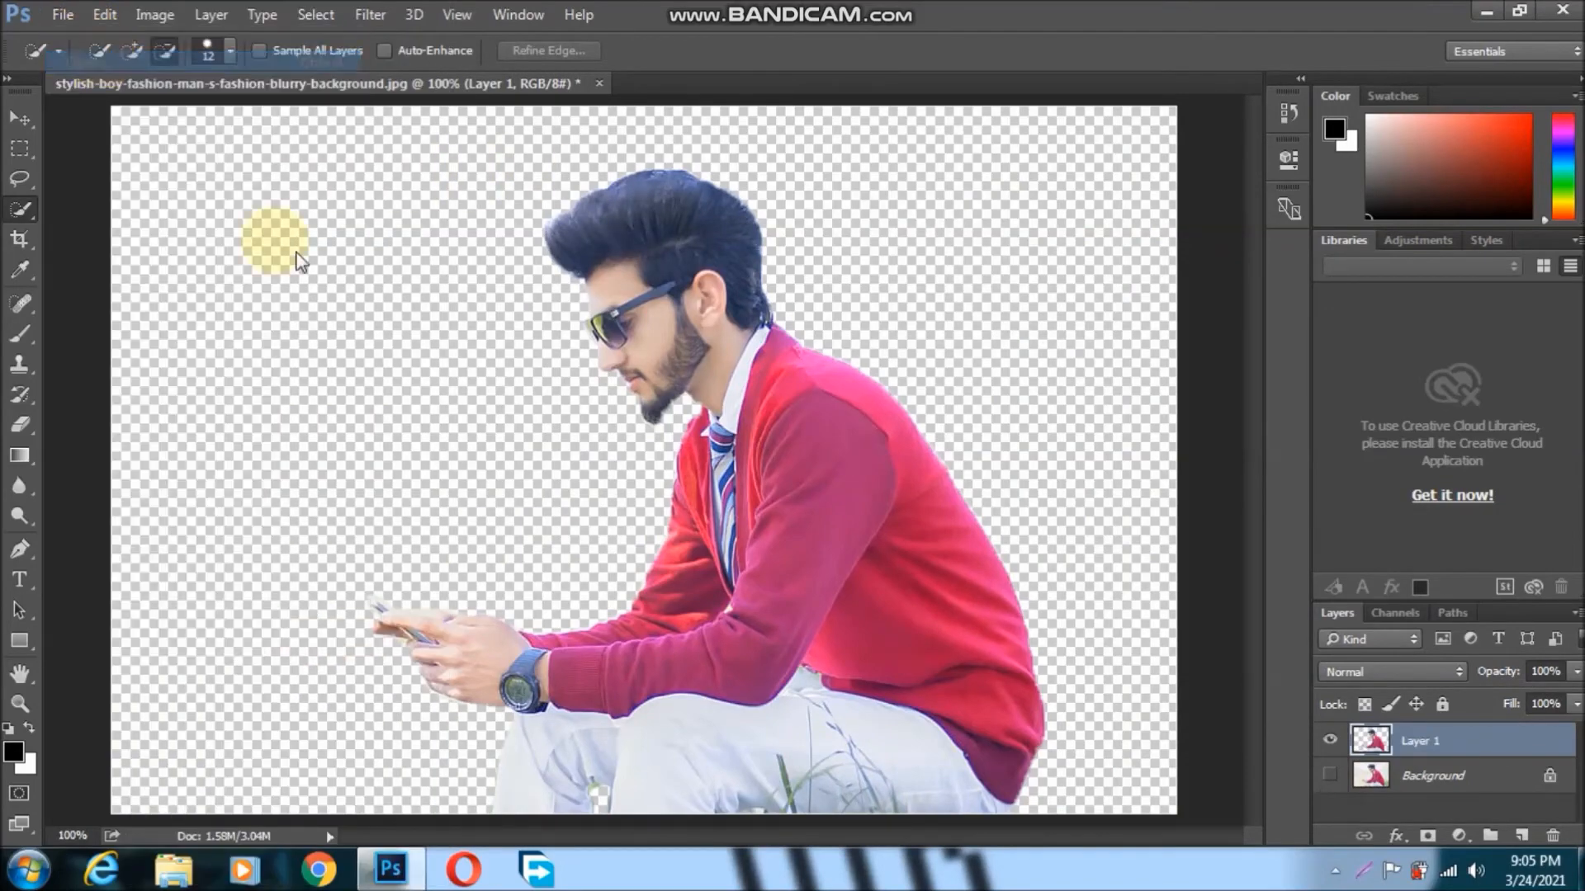
{"action": "left_click", "coordinate": [751, 10]}
- Place the bank-sit-park-long image into the document as an embedded object
{"action": "left_click", "coordinate": [62, 14]}
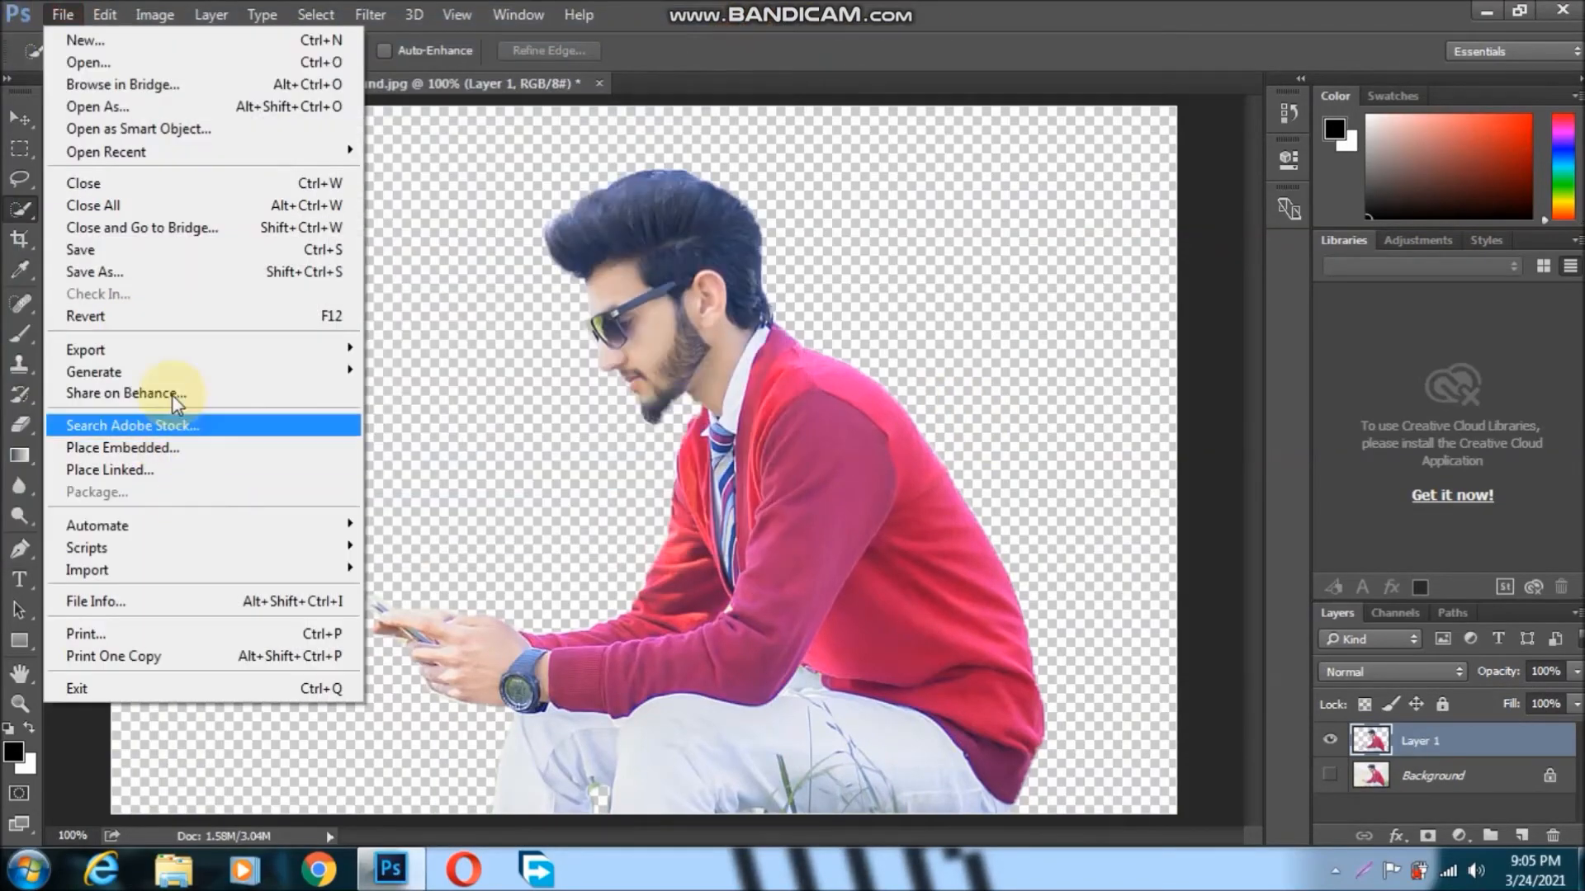
{"action": "left_click", "coordinate": [163, 446]}
{"action": "scroll", "coordinate": [545, 396], "scroll_direction": "up", "scroll_amount": 3}
{"action": "left_click", "coordinate": [312, 378]}
{"action": "left_click", "coordinate": [593, 519]}
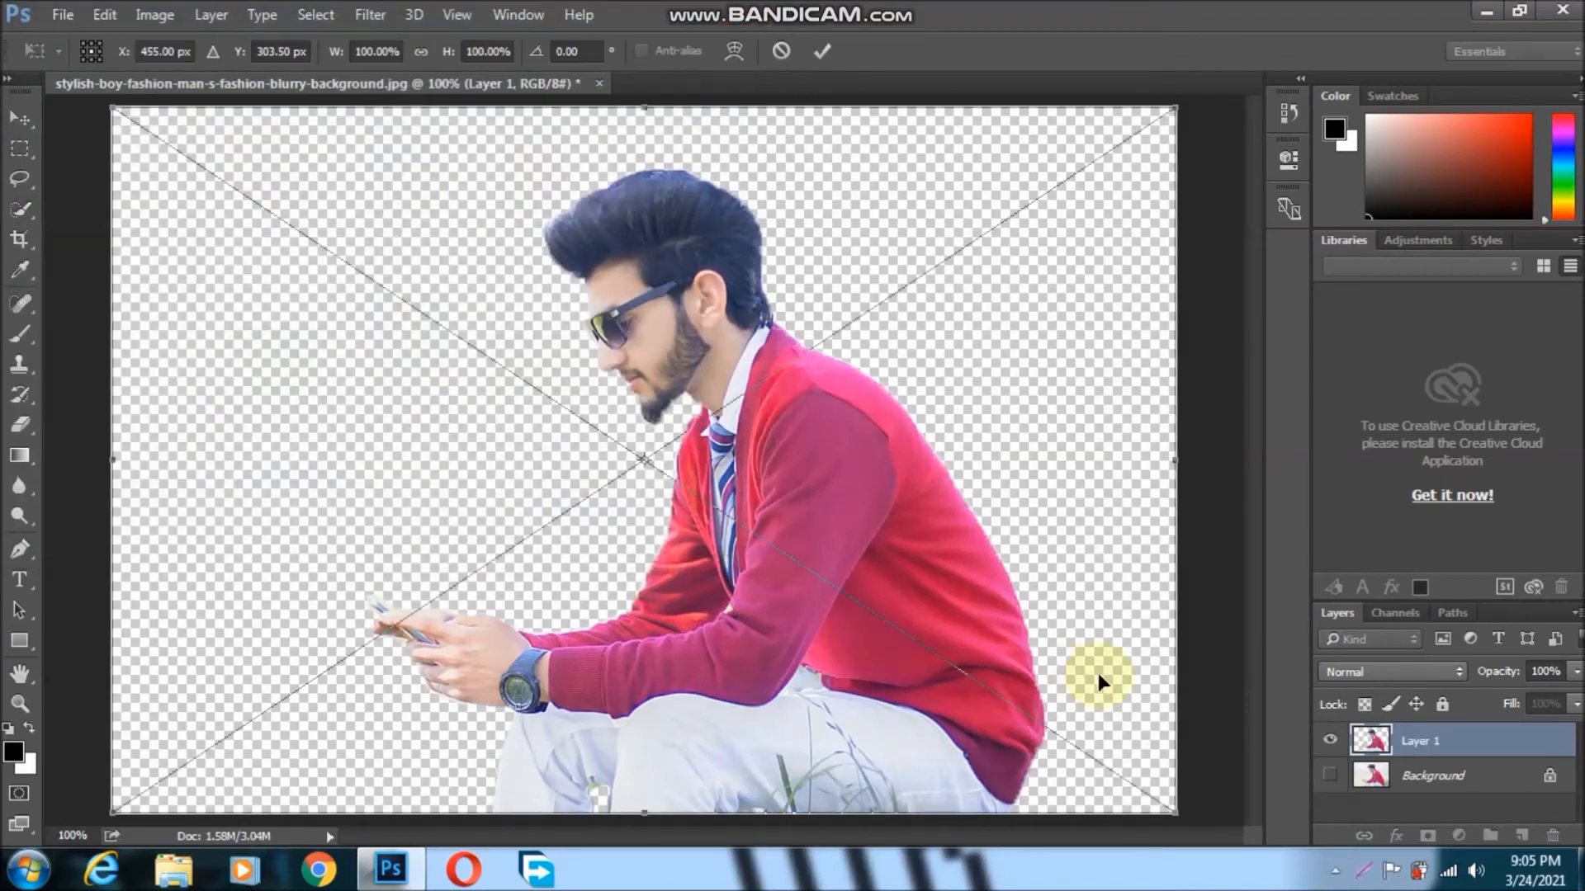
- Scale the placed bench photo to span the full canvas height, commit it, and put it beneath the man's cut-out layer
{"action": "left_click_drag", "start_coordinate": [114, 108], "coordinate": [174, 162]}
{"action": "left_click_drag", "start_coordinate": [644, 750], "coordinate": [644, 813]}
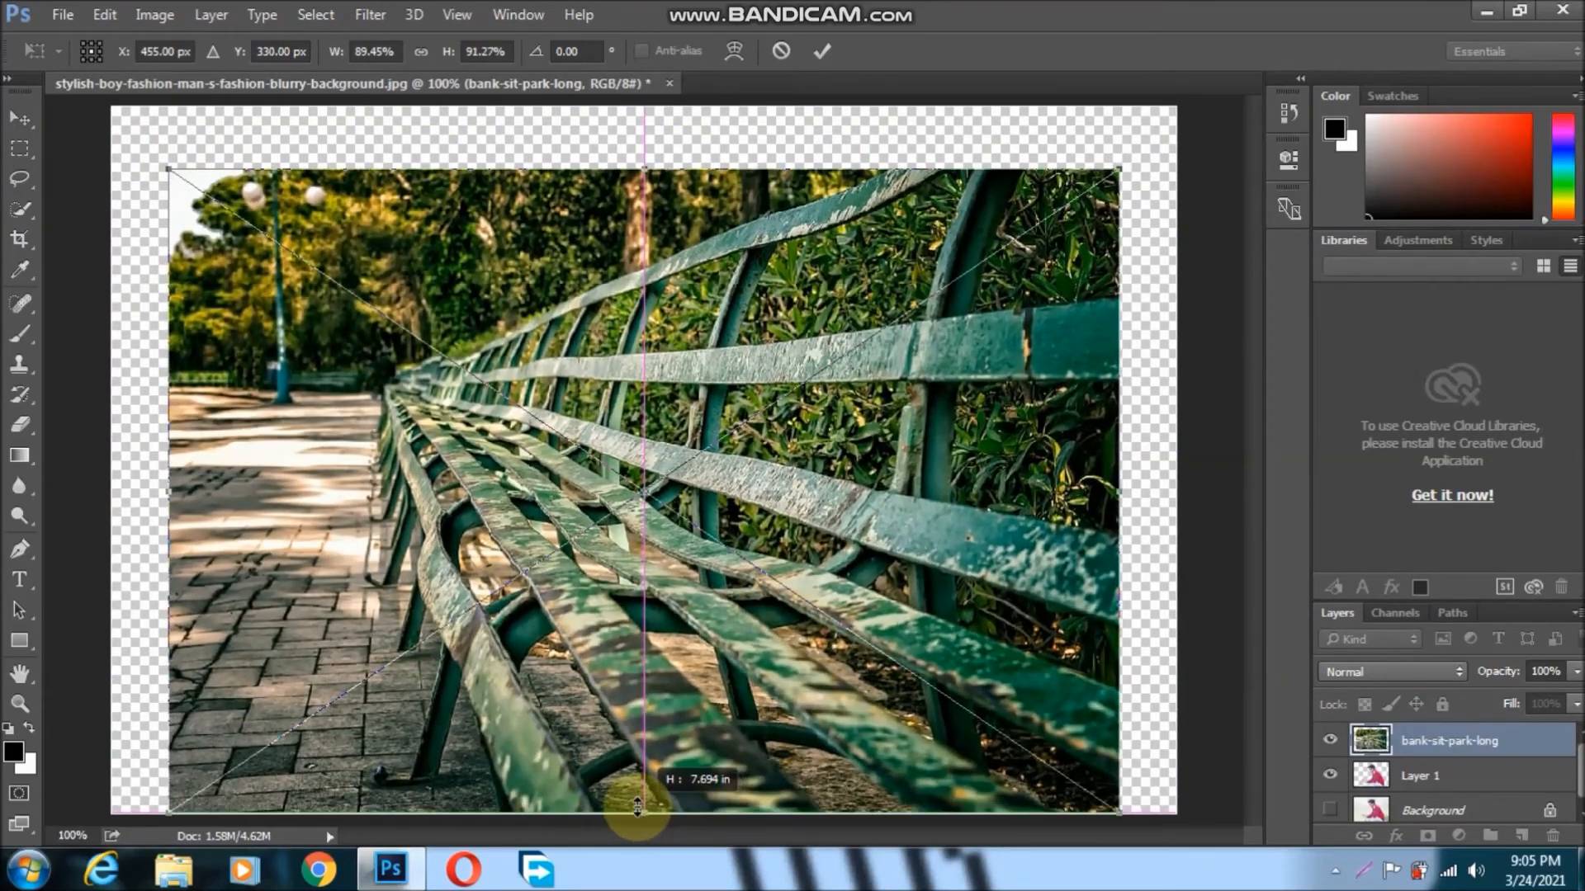
{"action": "left_click_drag", "start_coordinate": [169, 168], "coordinate": [181, 108]}
{"action": "double_click", "coordinate": [793, 548]}
{"action": "left_click_drag", "start_coordinate": [1377, 773], "coordinate": [1376, 730]}
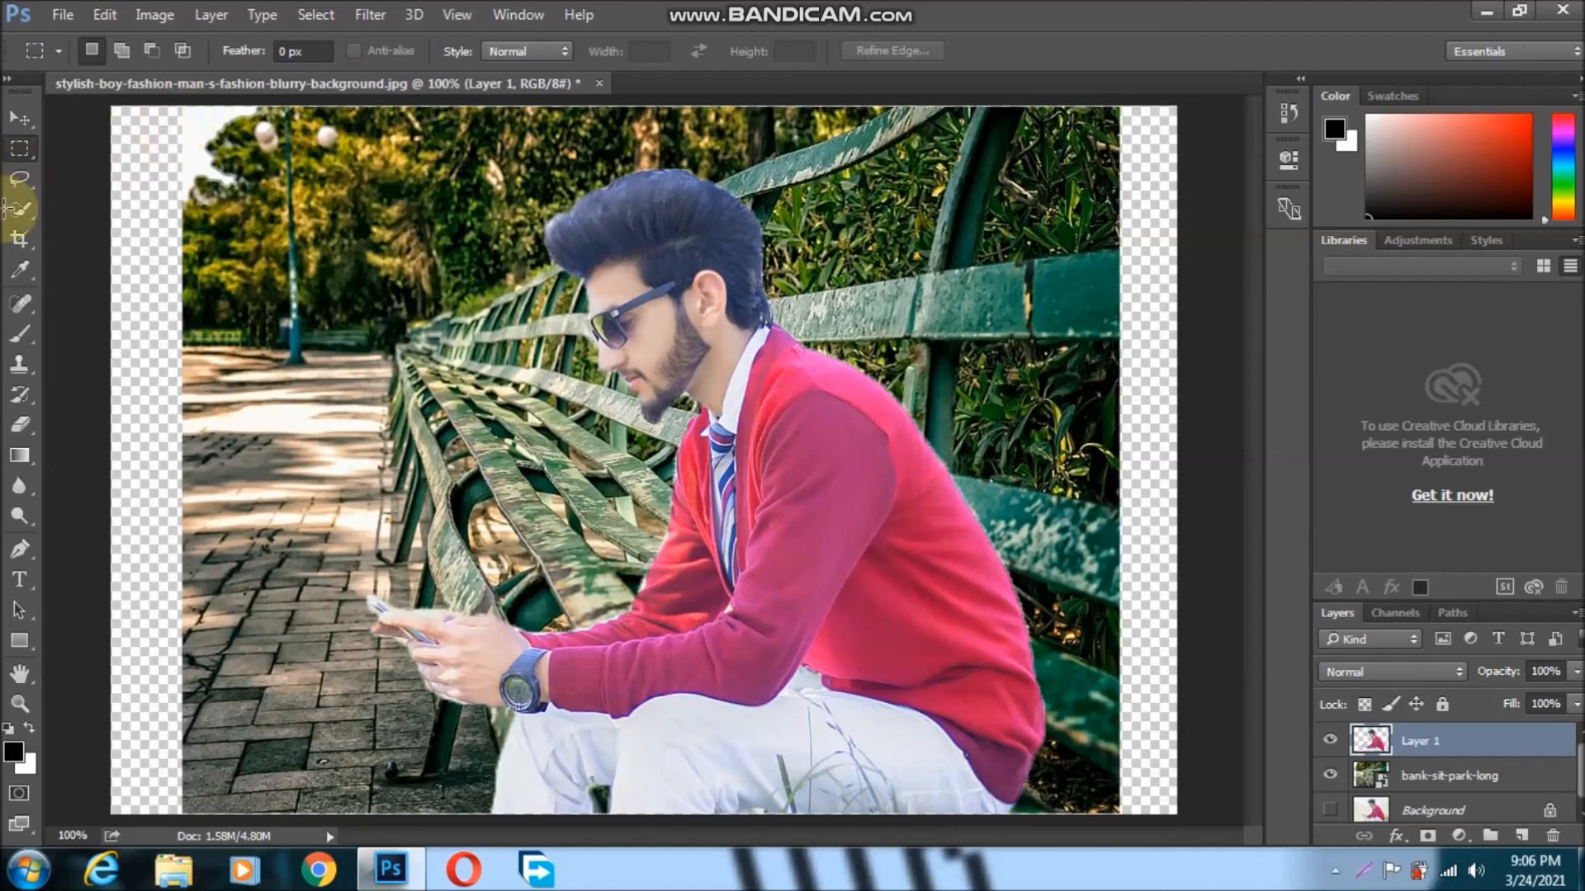
- Crop the canvas to the edges of the bench photo, cutting off the transparent side strips
{"action": "left_click", "coordinate": [20, 239]}
{"action": "left_click_drag", "start_coordinate": [202, 133], "coordinate": [1112, 813]}
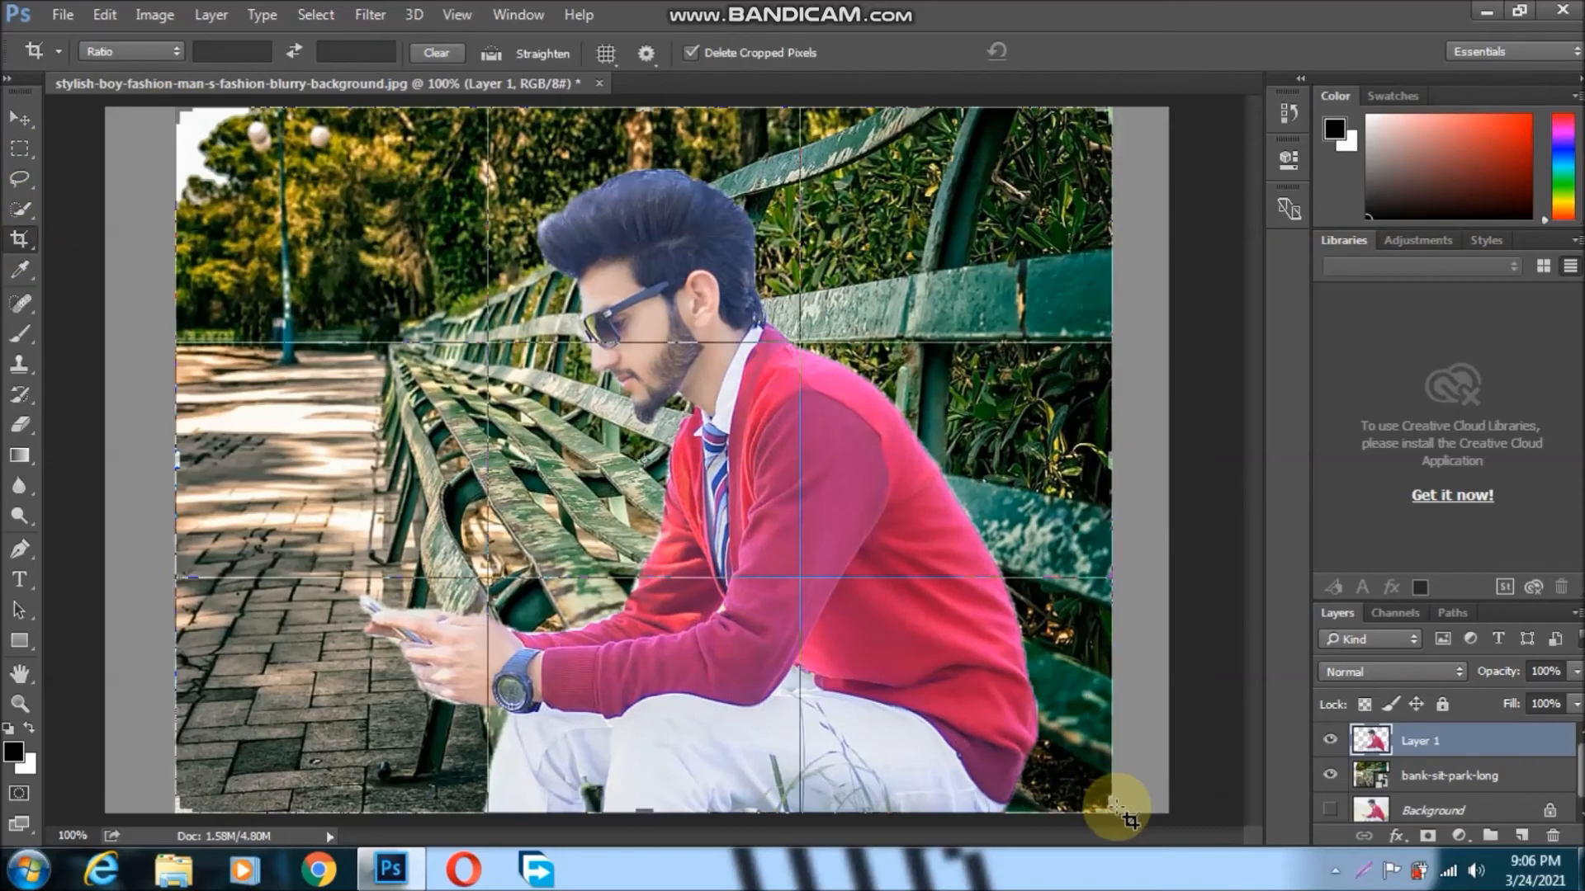
{"action": "key", "text": "Return"}
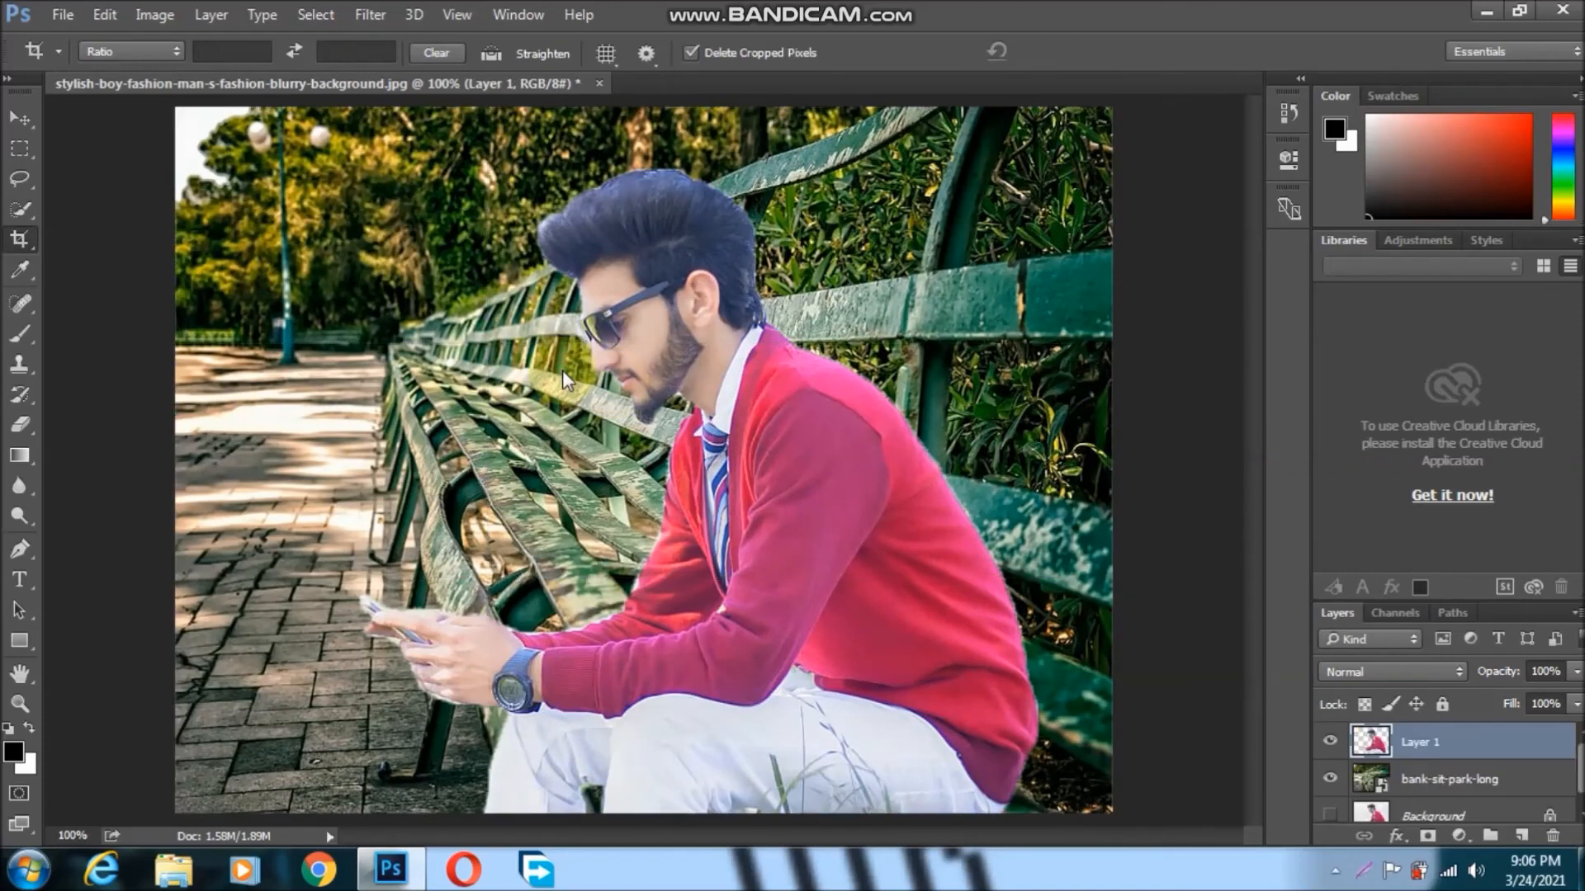
{"action": "left_click", "coordinate": [95, 14]}
{"action": "left_click", "coordinate": [90, 12]}
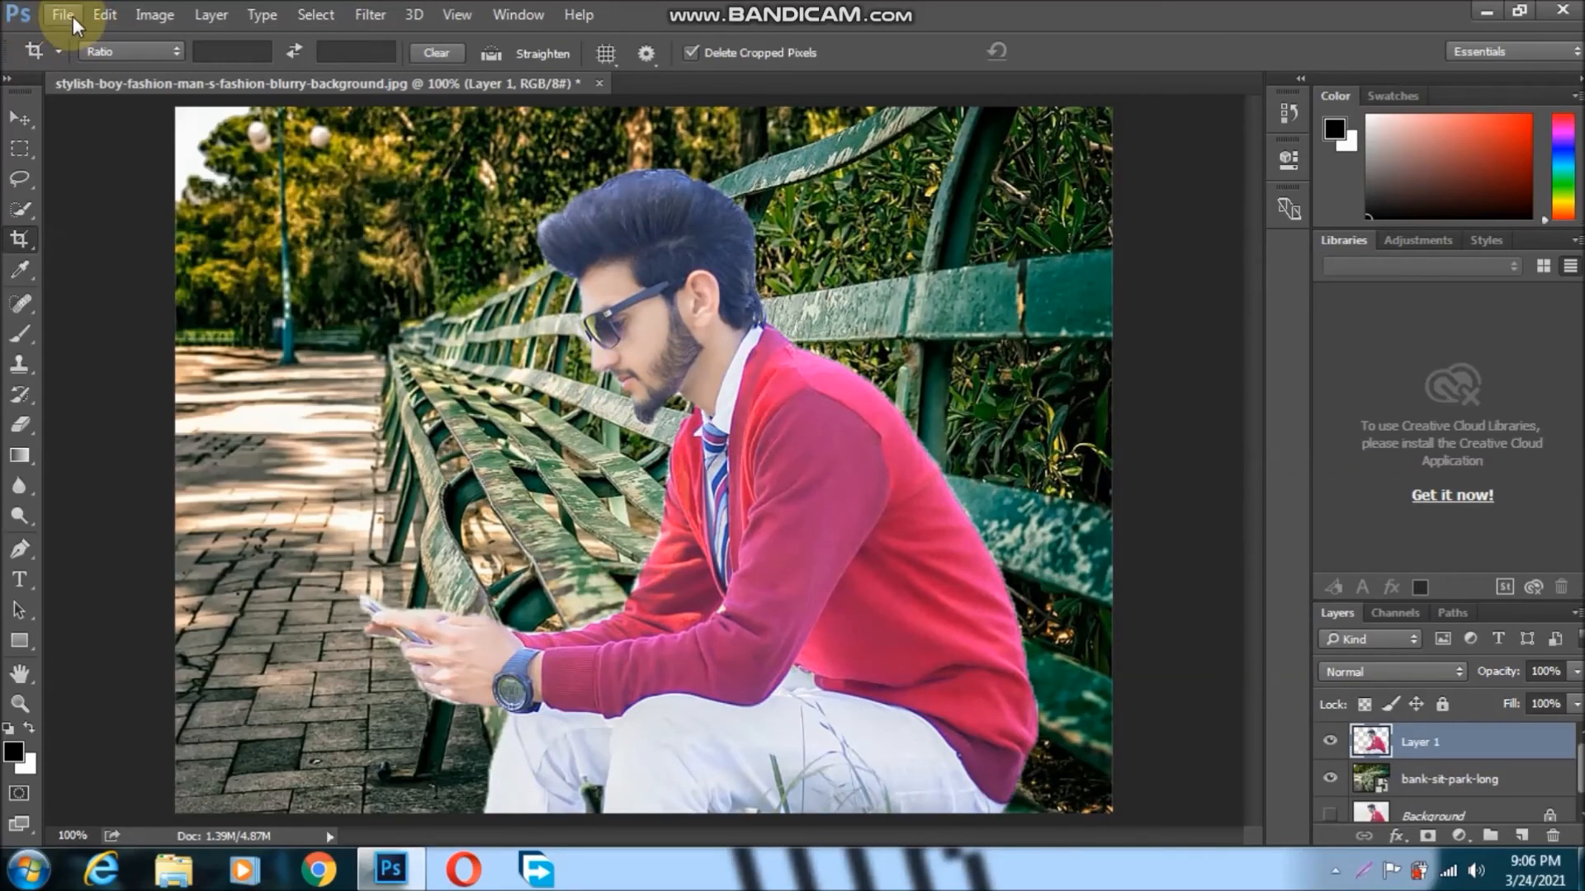
- Save the composite as a JPEG file named ps
{"action": "left_click", "coordinate": [70, 15]}
{"action": "left_click", "coordinate": [161, 249]}
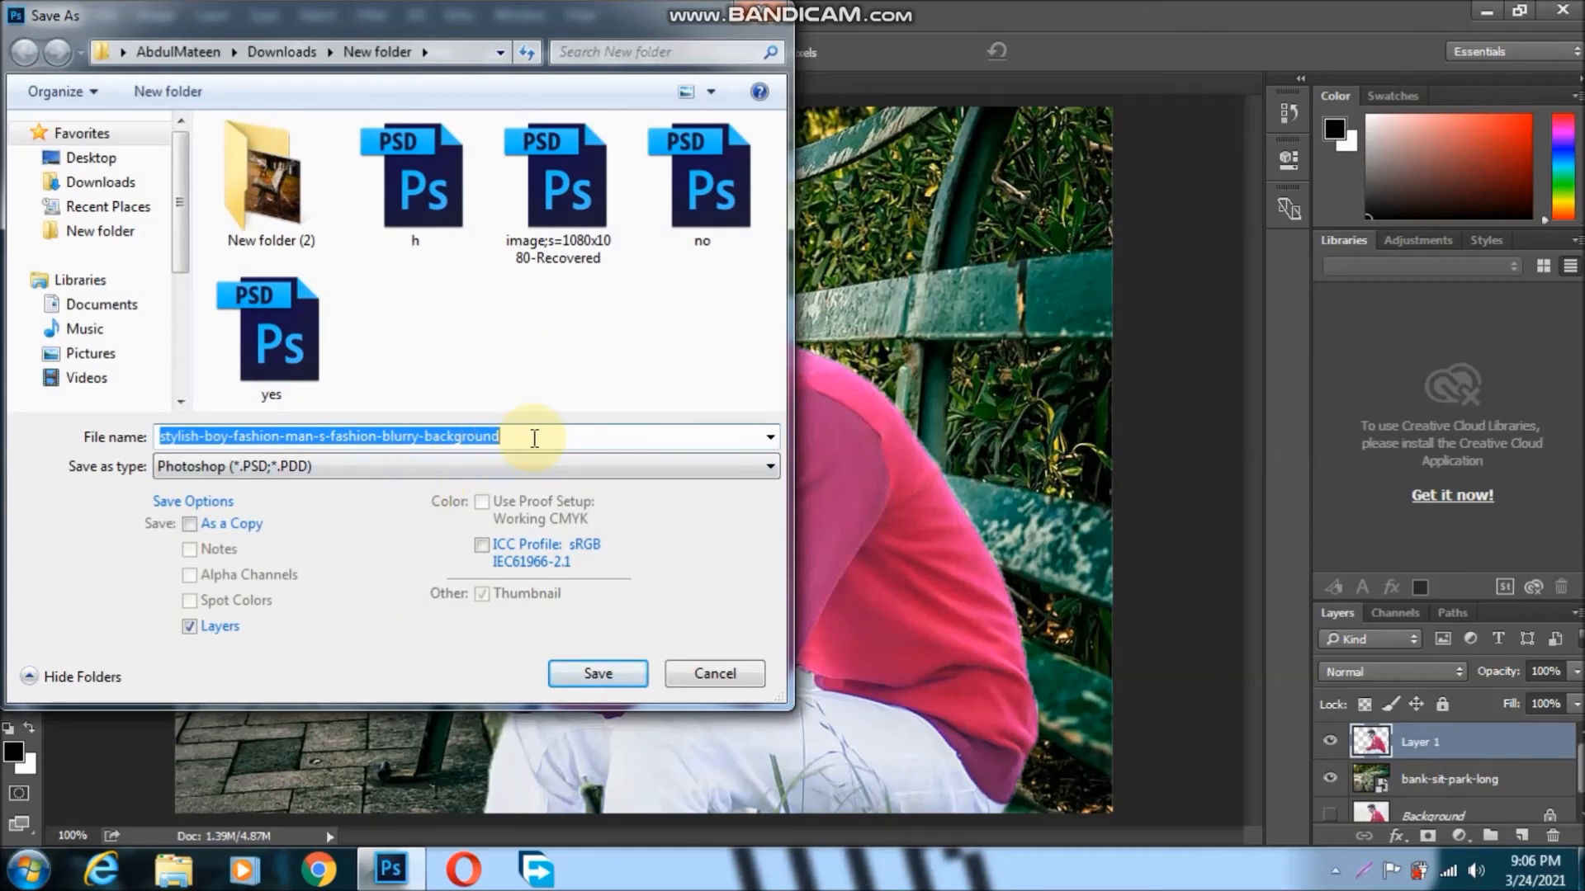
{"action": "type", "text": "ps"}
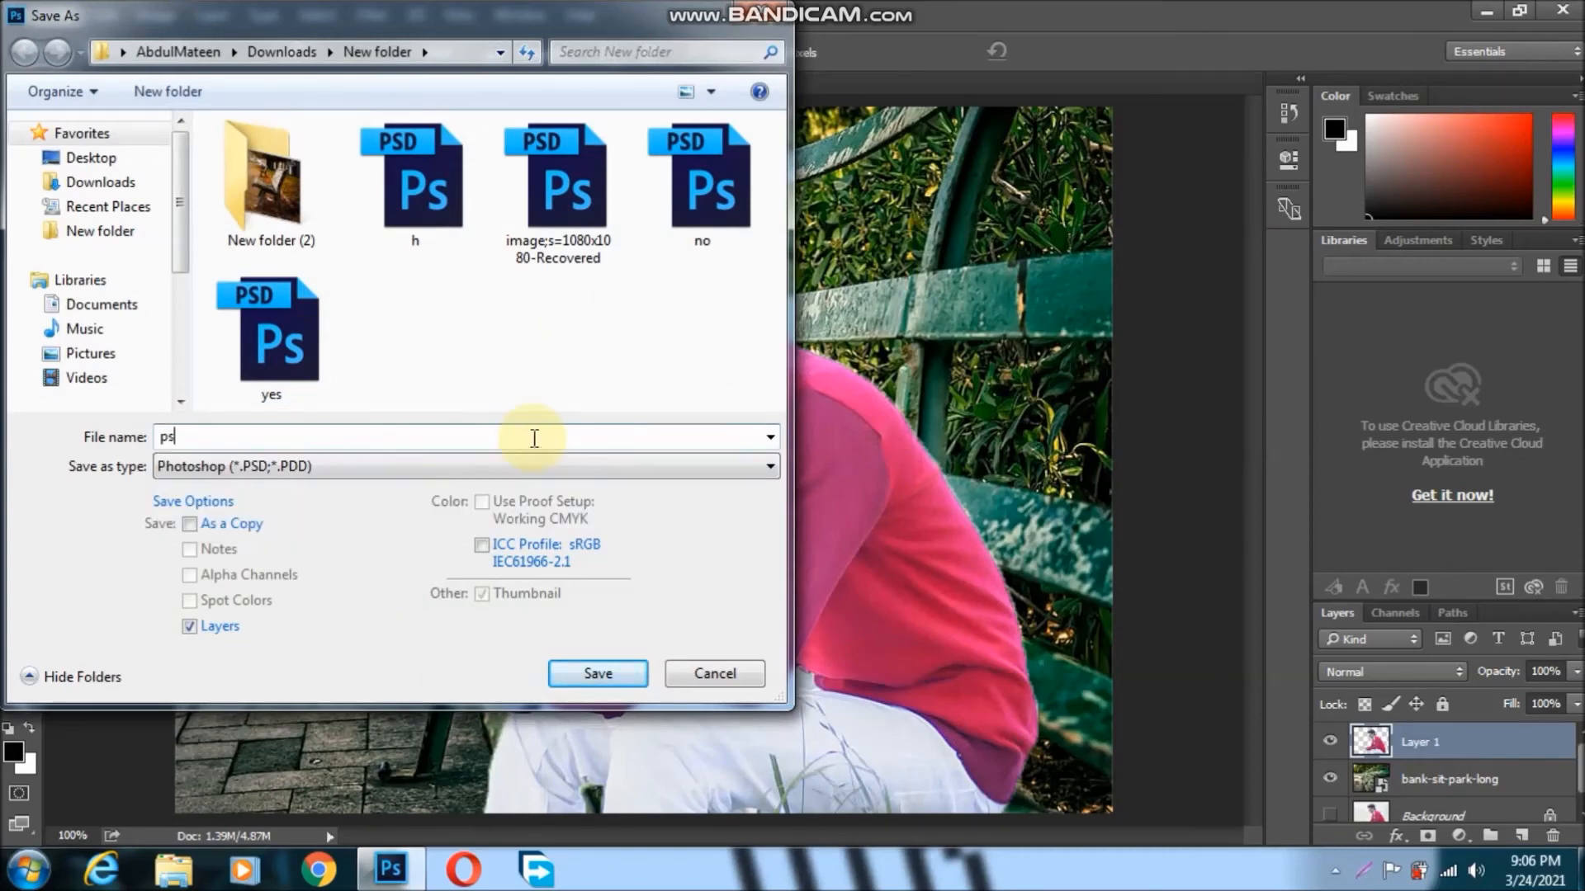
{"action": "left_click", "coordinate": [477, 467]}
{"action": "left_click", "coordinate": [360, 648]}
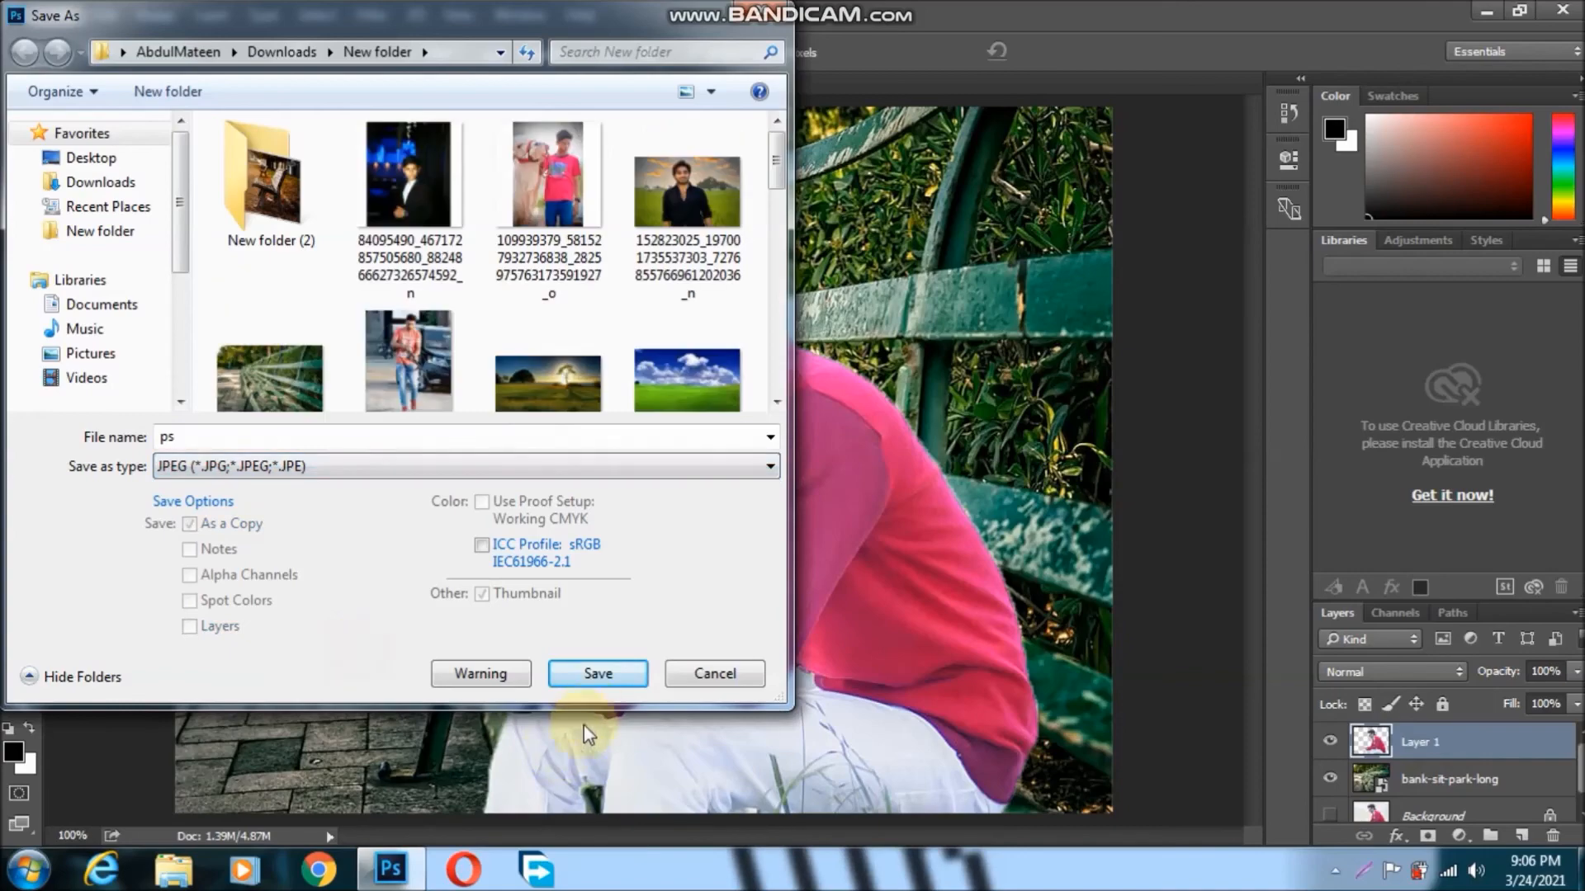
{"action": "left_click", "coordinate": [599, 674]}
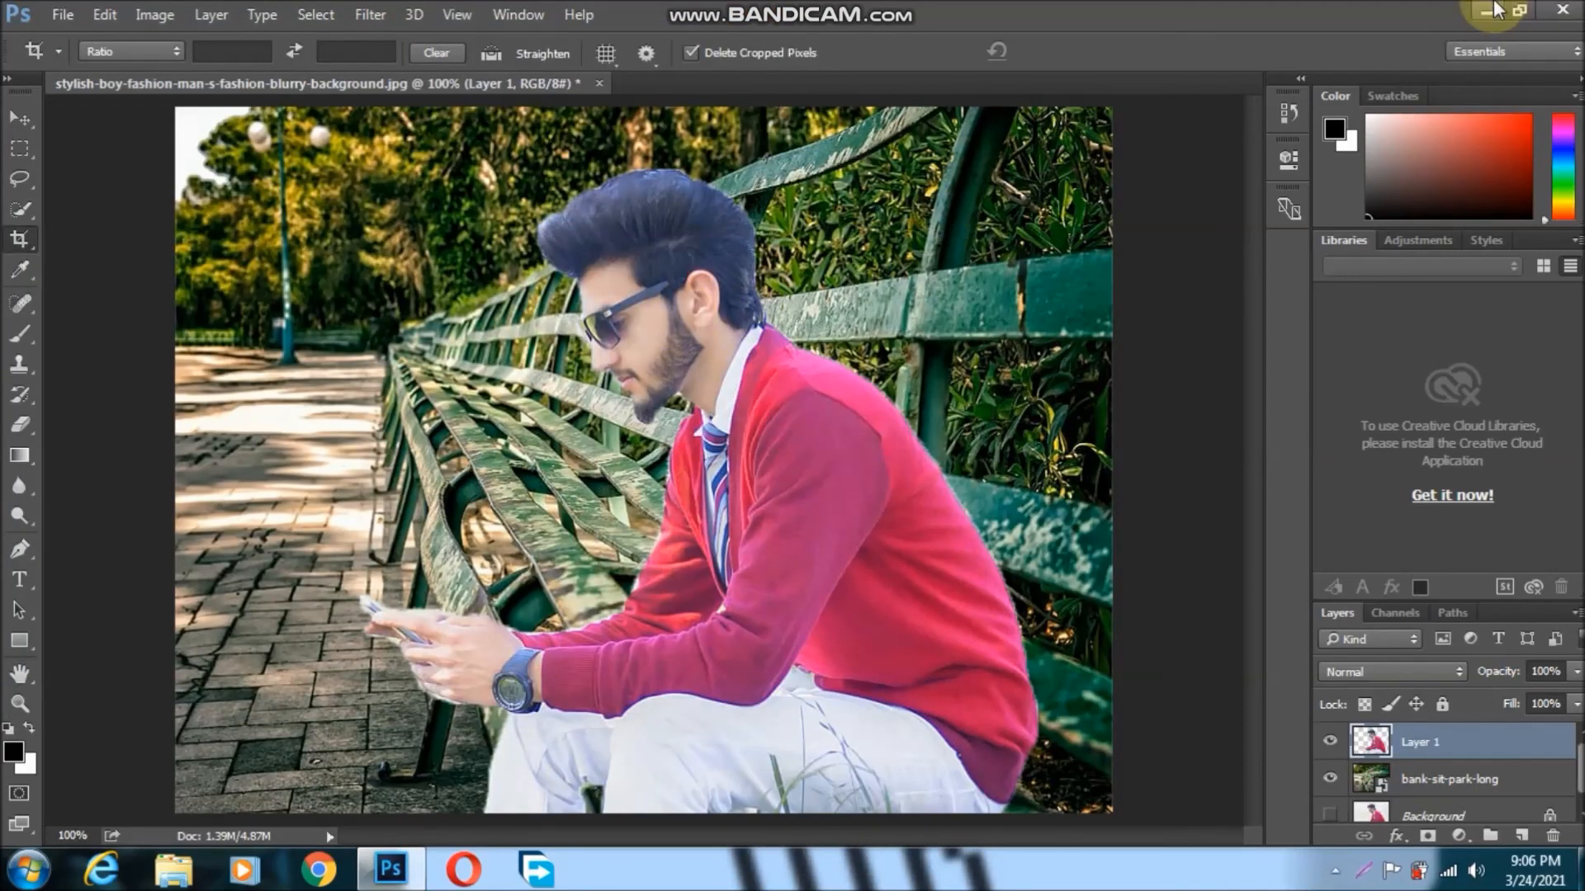
- Minimise the editor, switch to Windows Explorer and view the saved ps image in Windows Photo Viewer
{"action": "left_click", "coordinate": [1492, 6]}
{"action": "right_click", "coordinate": [895, 101]}
{"action": "left_click", "coordinate": [942, 170]}
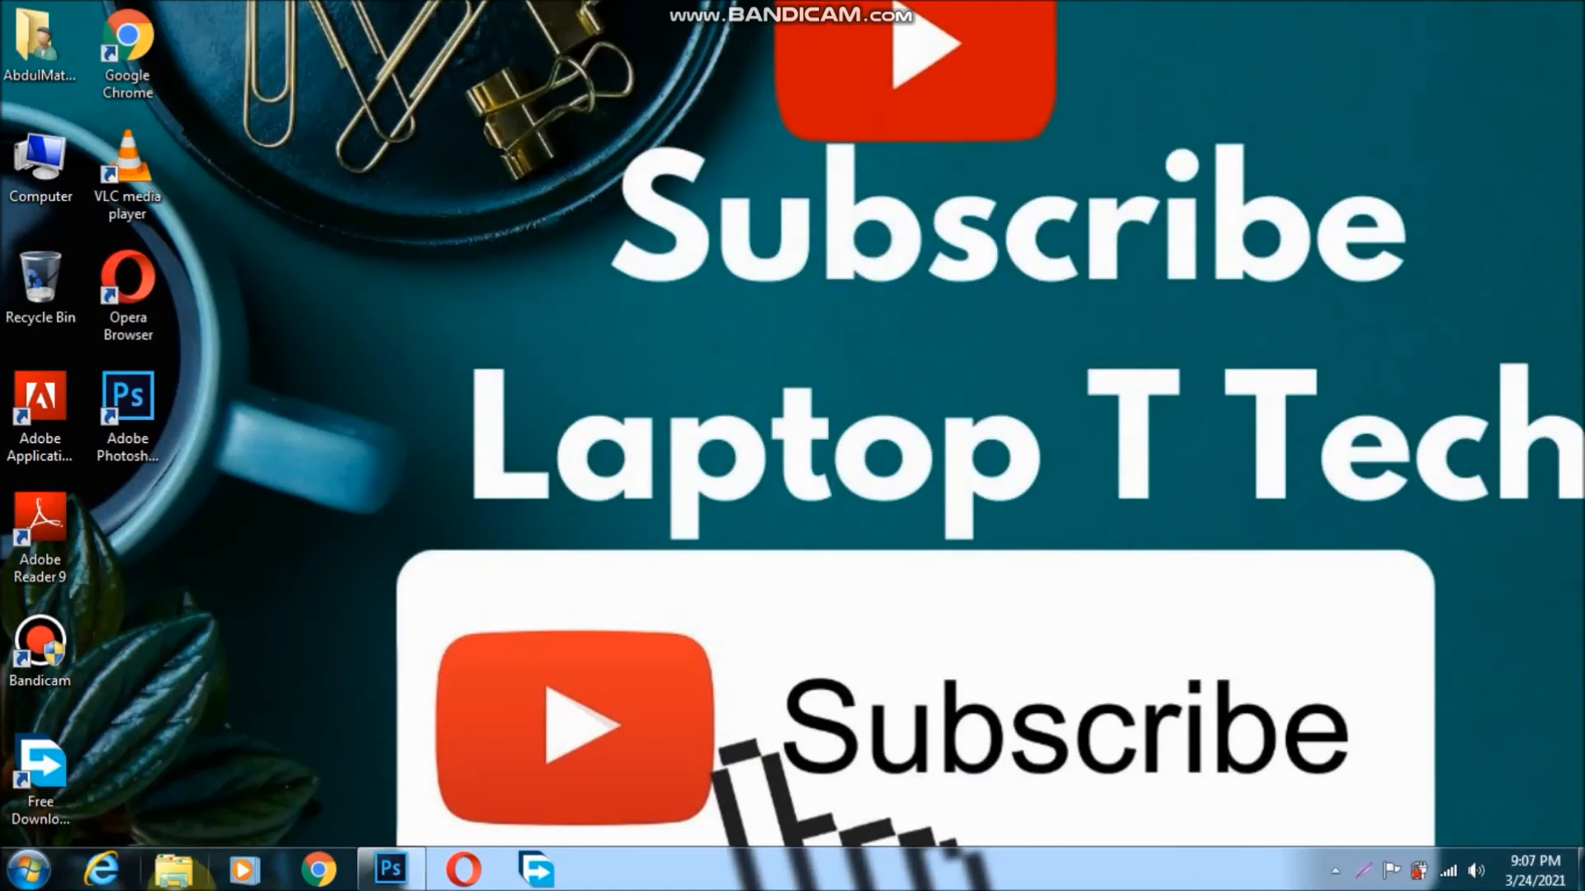
{"action": "left_click", "coordinate": [177, 872]}
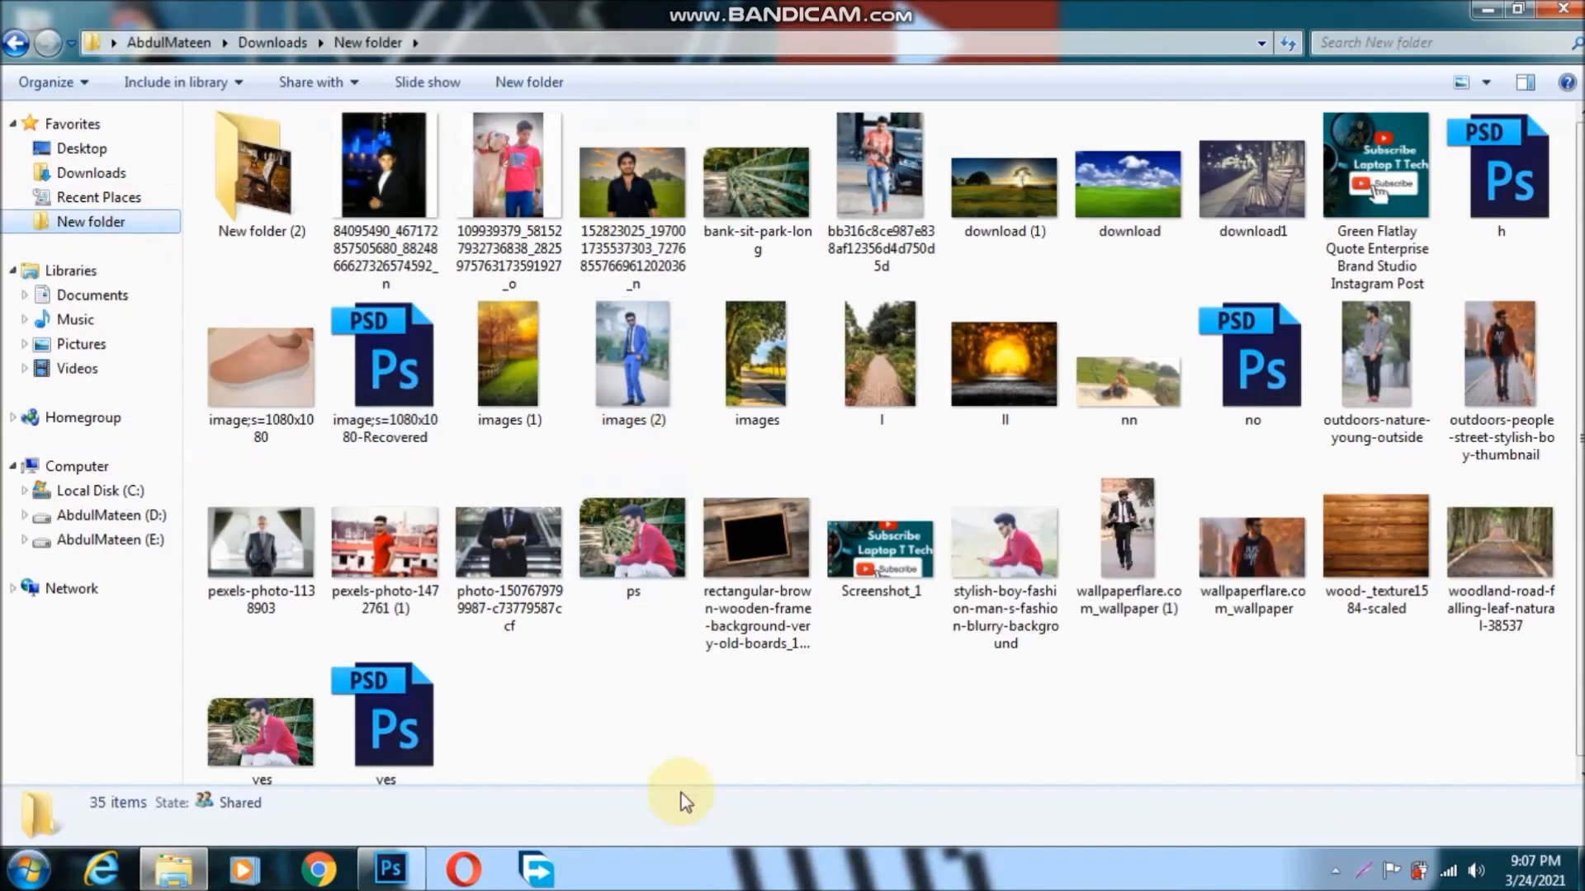
{"action": "double_click", "coordinate": [617, 588]}
{"action": "left_click", "coordinate": [891, 318]}
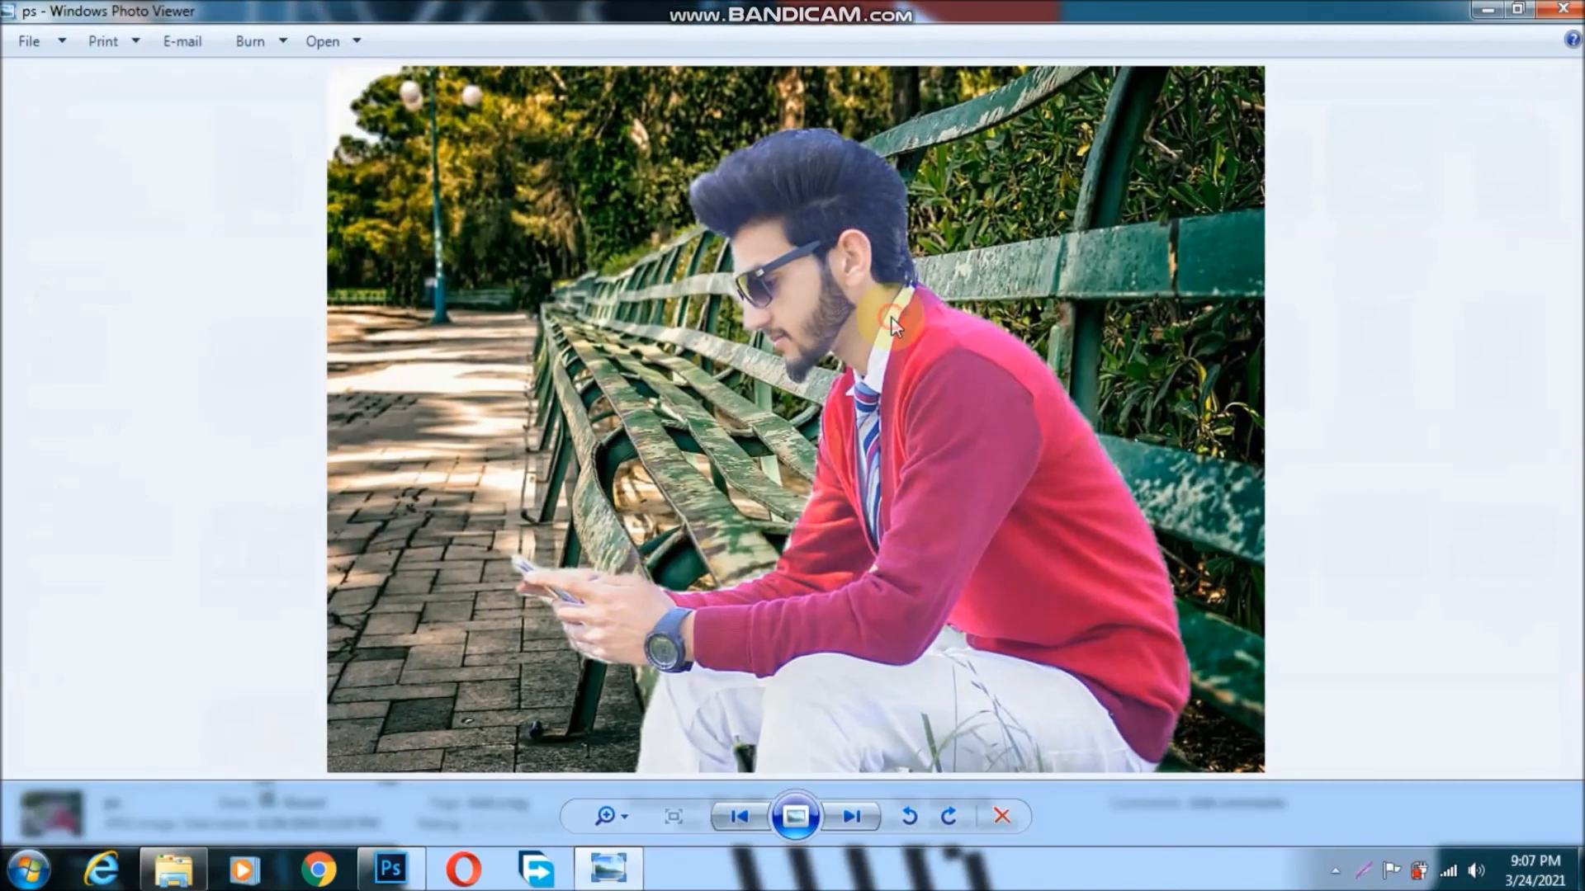